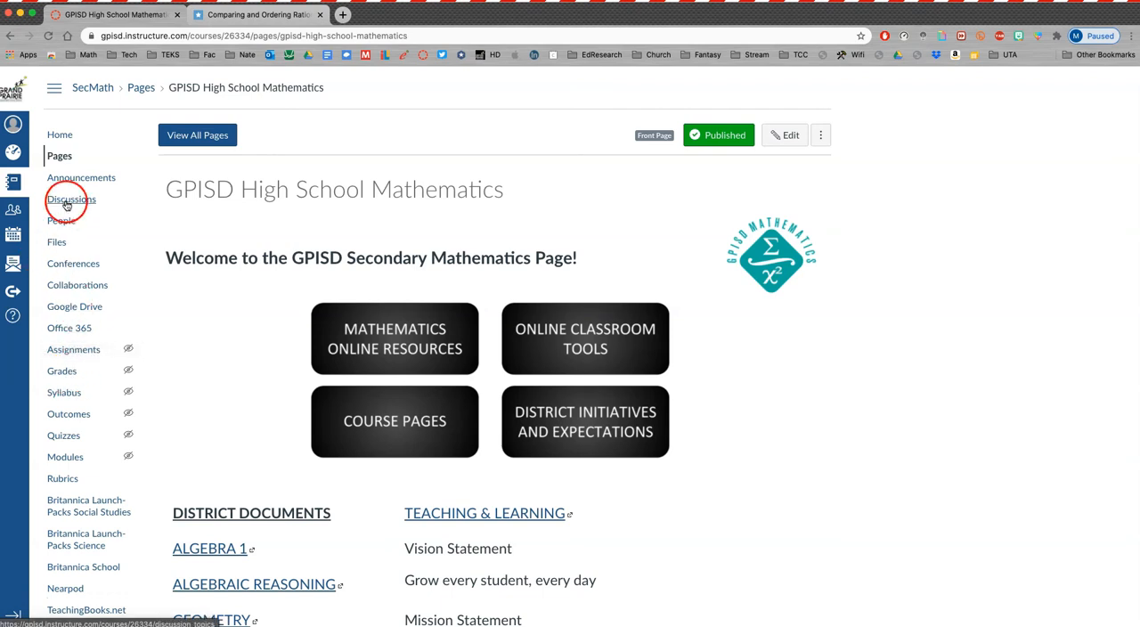
- Create a new course page titled EMBED and place the cursor in its body
left_click(59, 157)
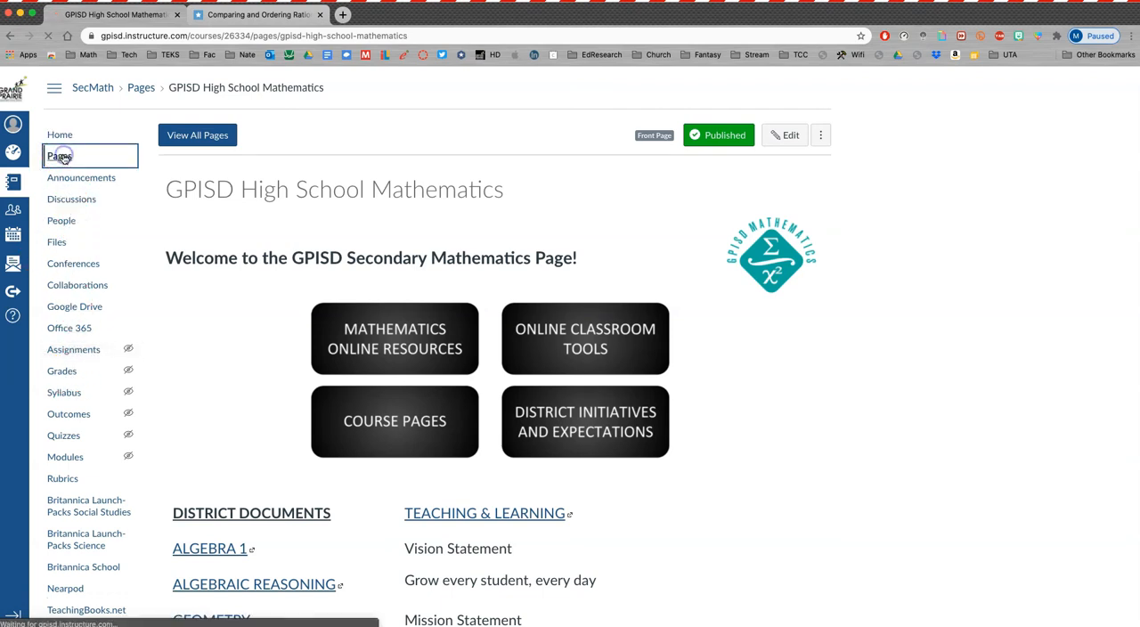
left_click(204, 135)
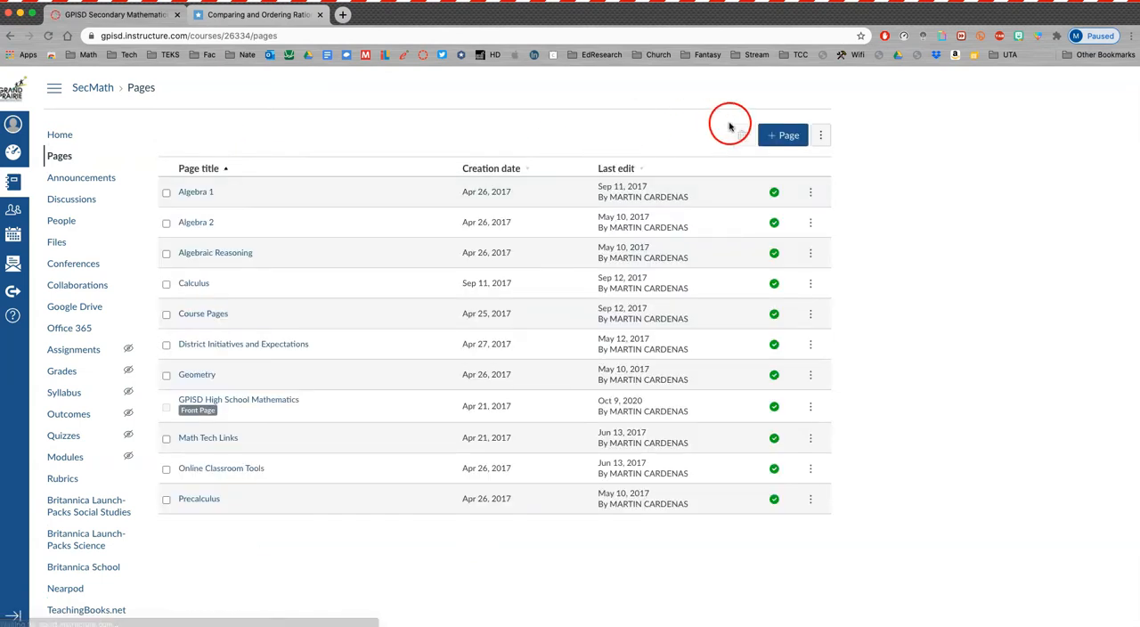
left_click(787, 136)
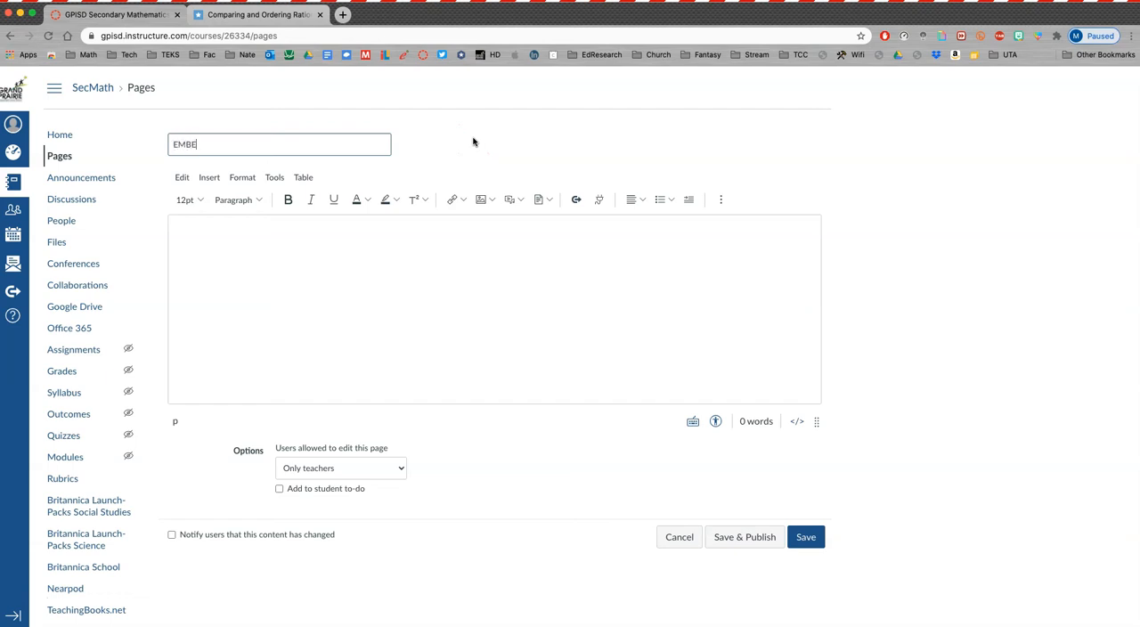
left_click(383, 236)
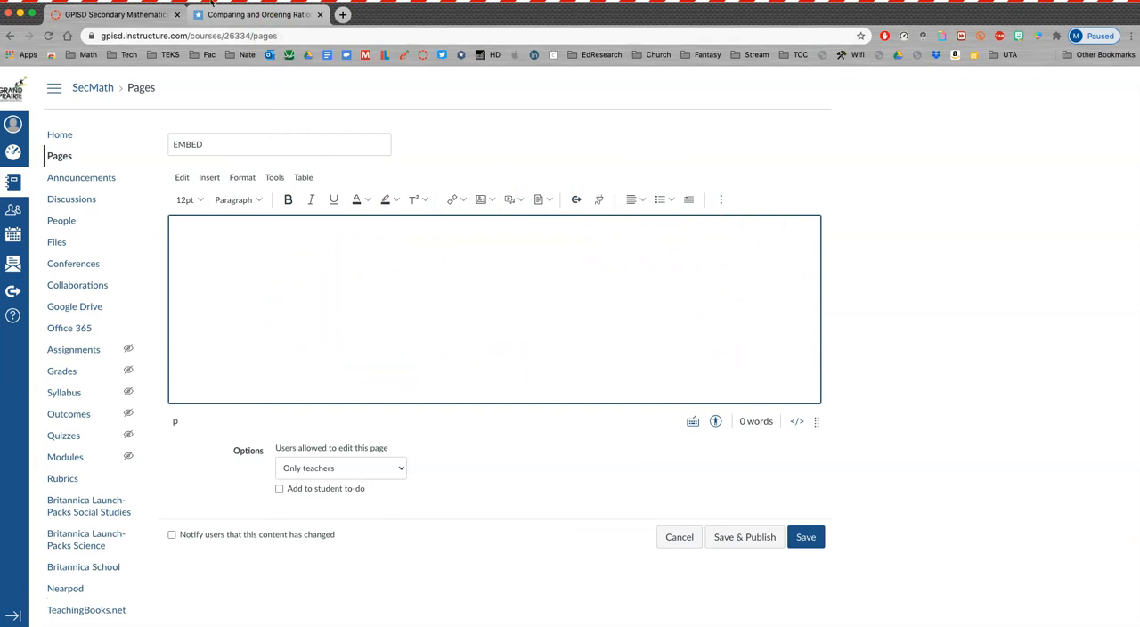
- Switch to the Texas Gateway lesson "Comparing and Ordering Rational Numbers" and look through its embeddable exercises
left_click(253, 16)
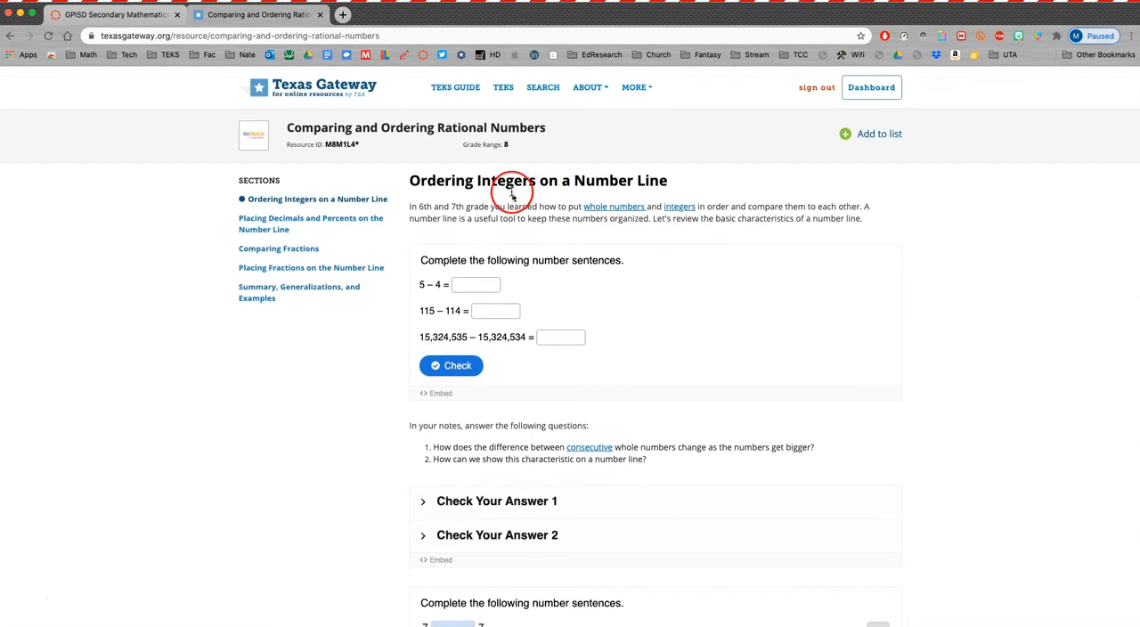
scroll(640, 321, "down", 1)
scroll(640, 323, "up", 1)
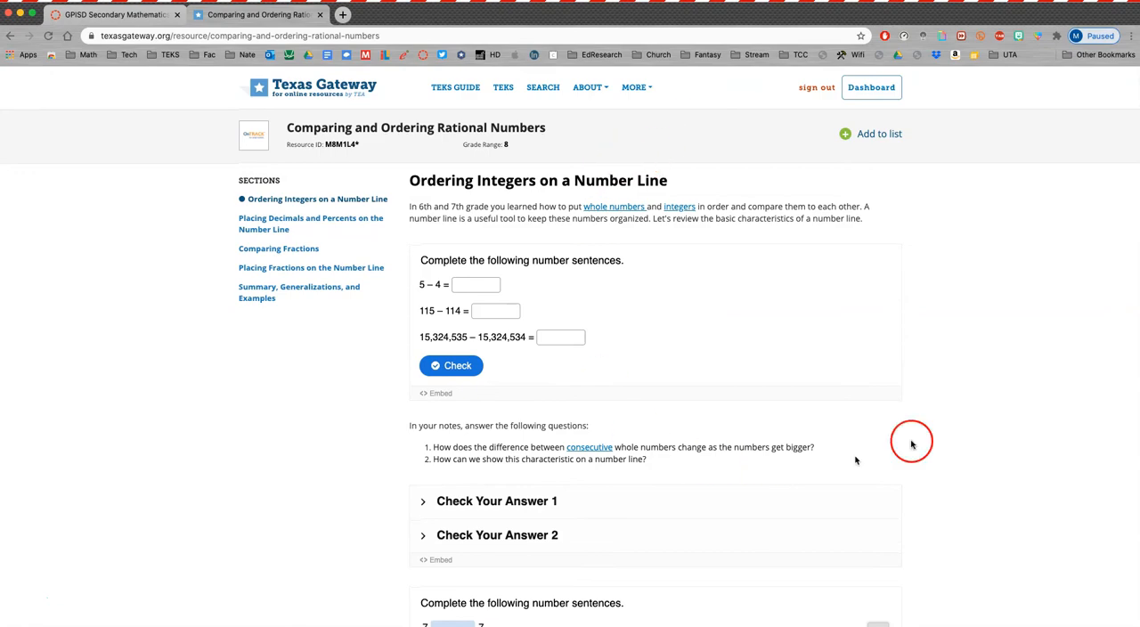
scroll(927, 343, "down", 20)
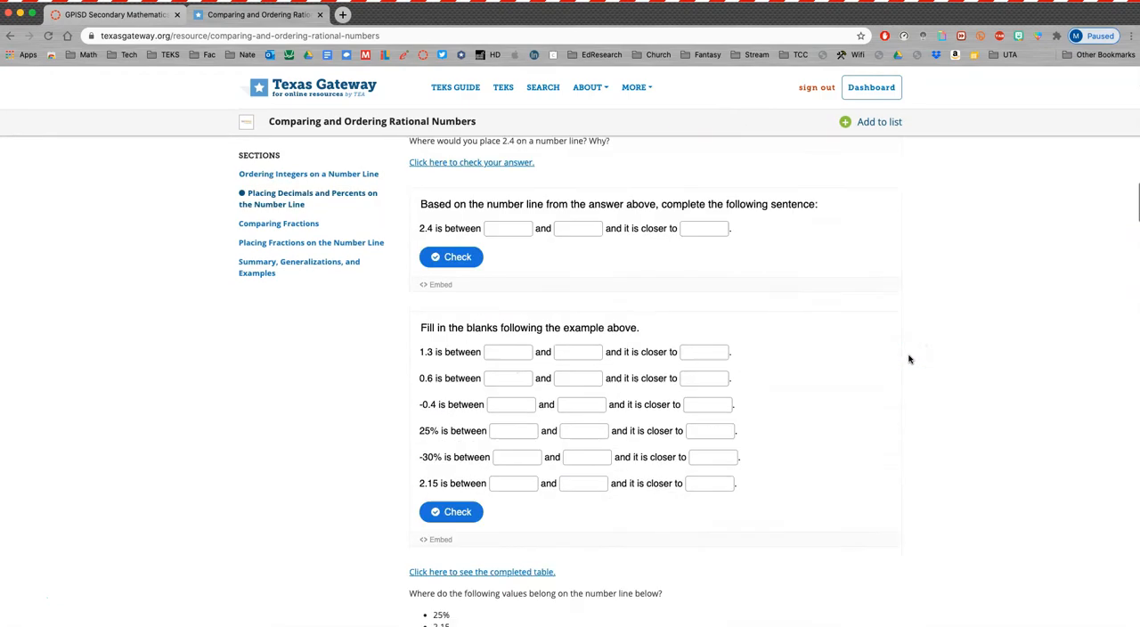
scroll(910, 359, "down", 20)
left_click(906, 367)
scroll(906, 368, "up", 20)
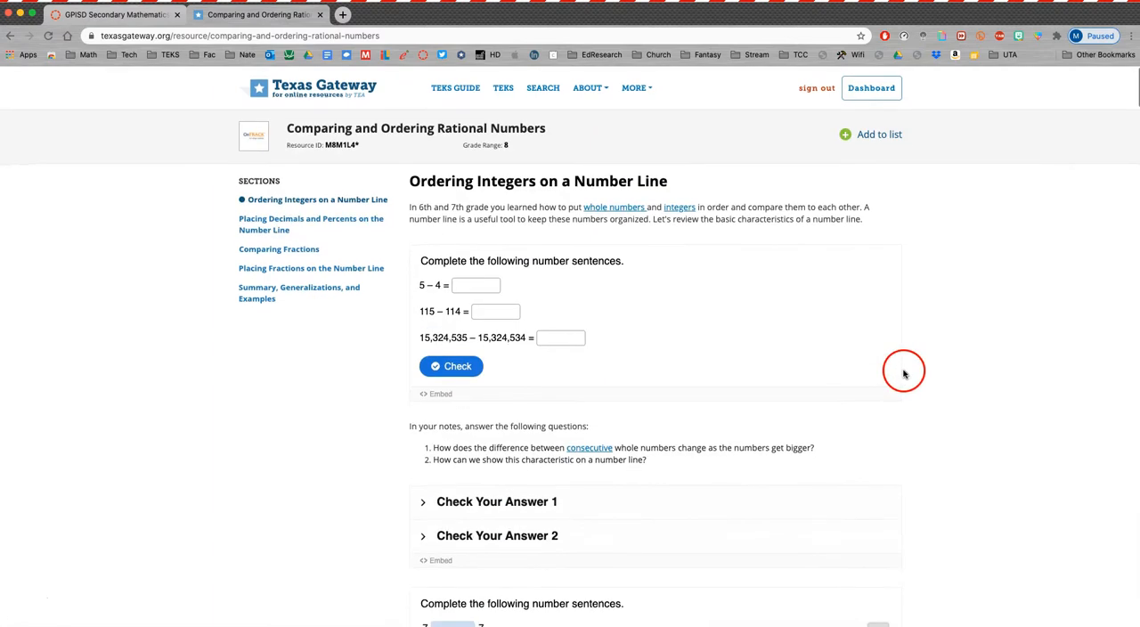
- Copy the full embed code of the first "Complete the following number sentences" exercise
left_click(438, 395)
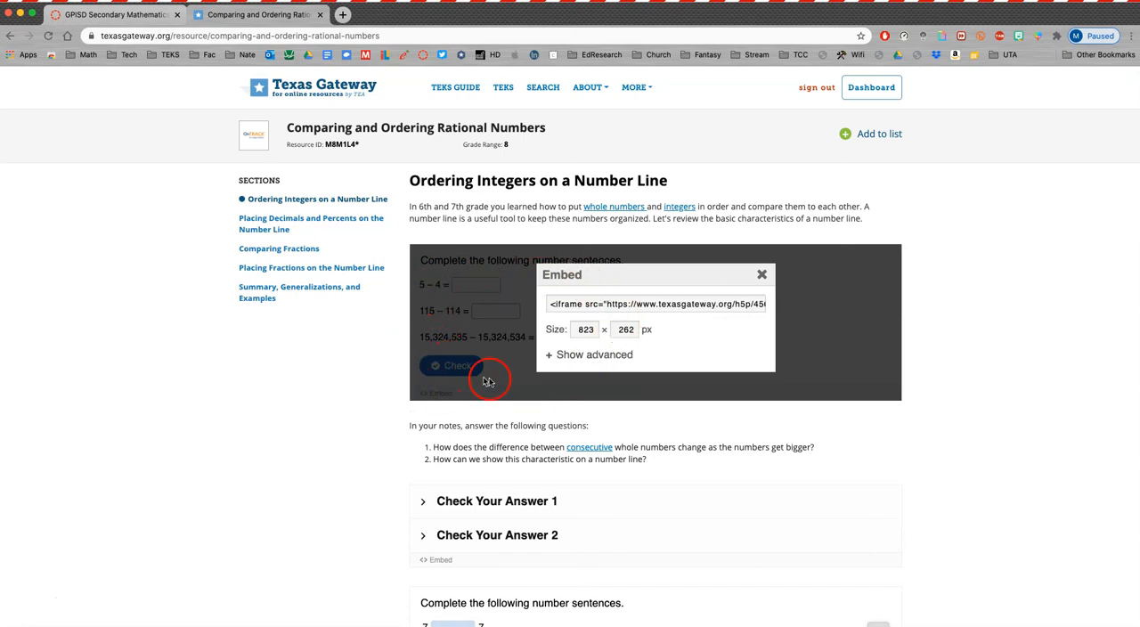
left_click(642, 303)
right_click(643, 304)
left_click(626, 301)
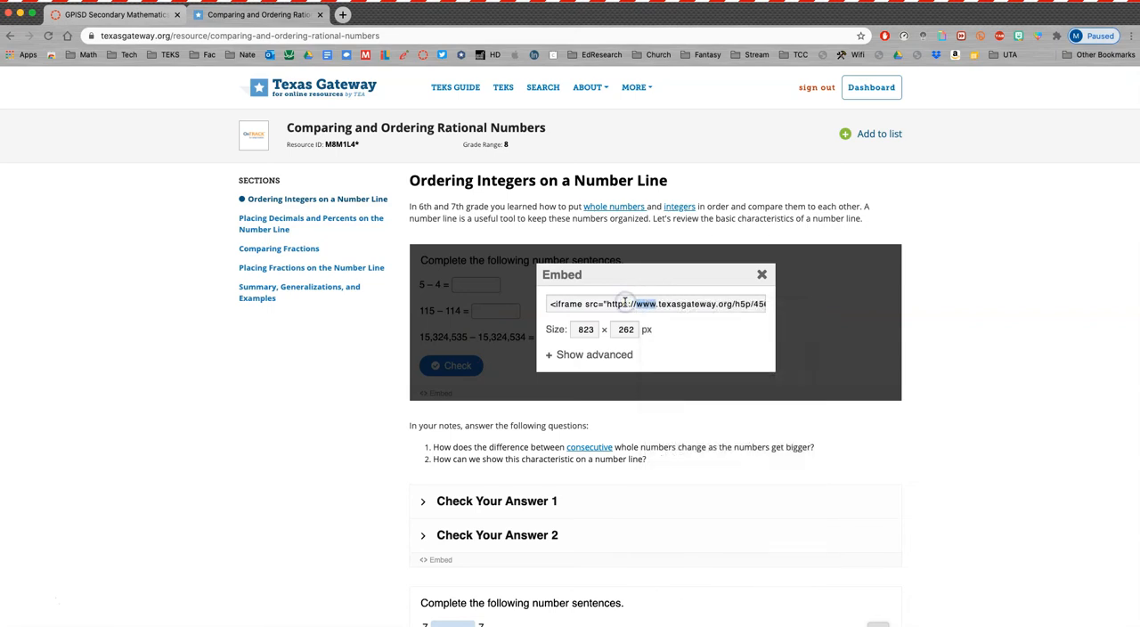
triple_click(627, 304)
right_click(627, 304)
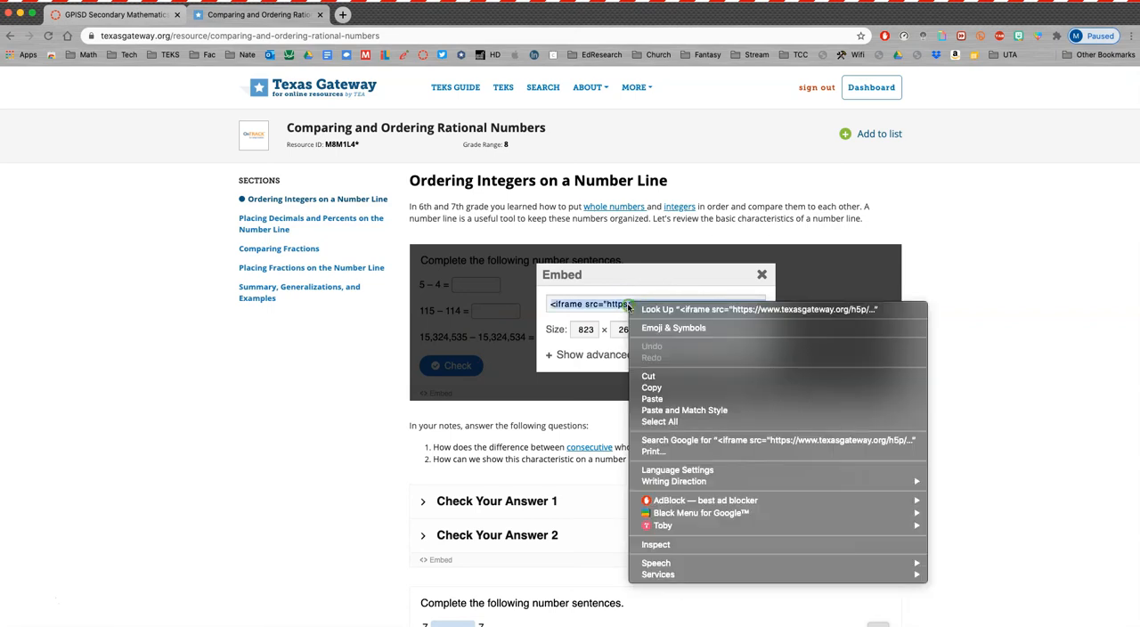
left_click(694, 384)
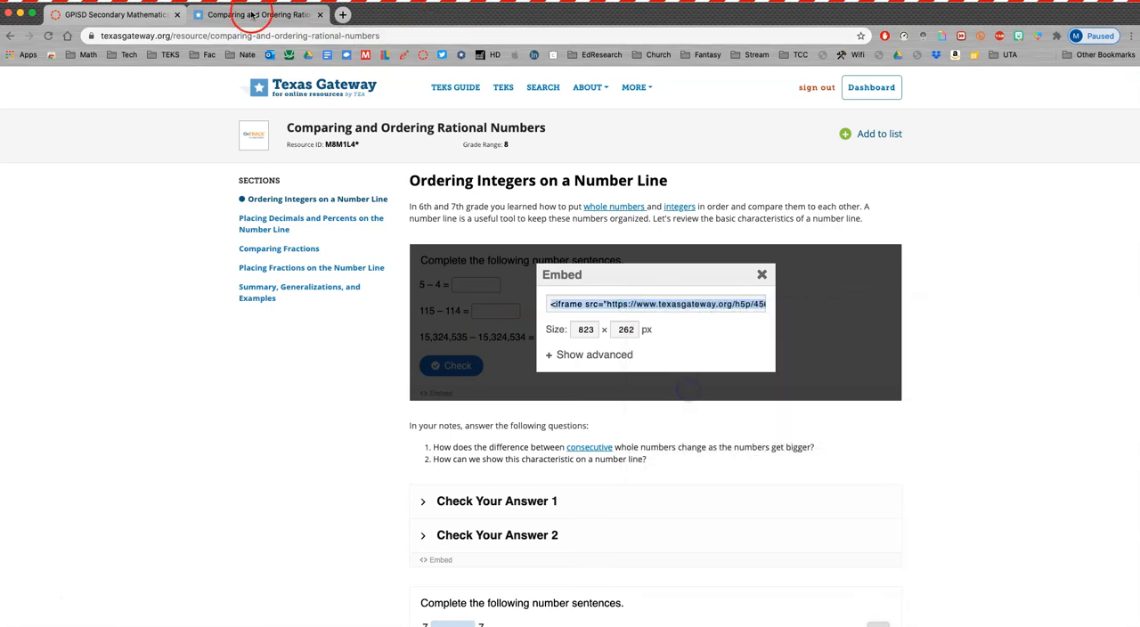
- Switch back to the Canvas page, paste the exercise's embed code into its raw HTML, and return to the visual editor
left_click(136, 23)
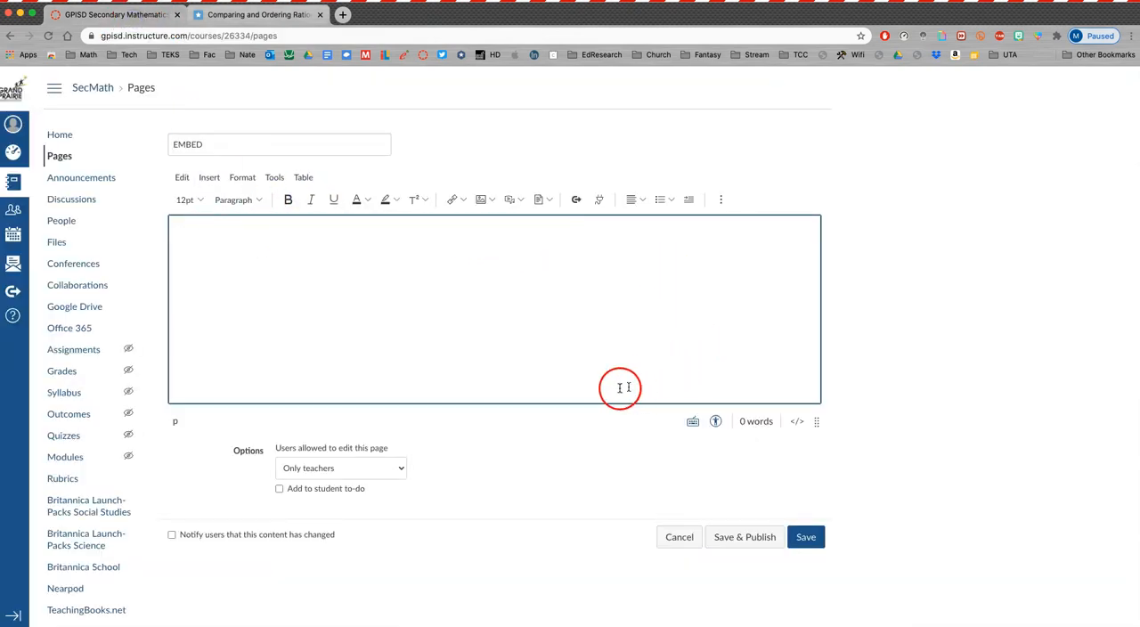
left_click(797, 425)
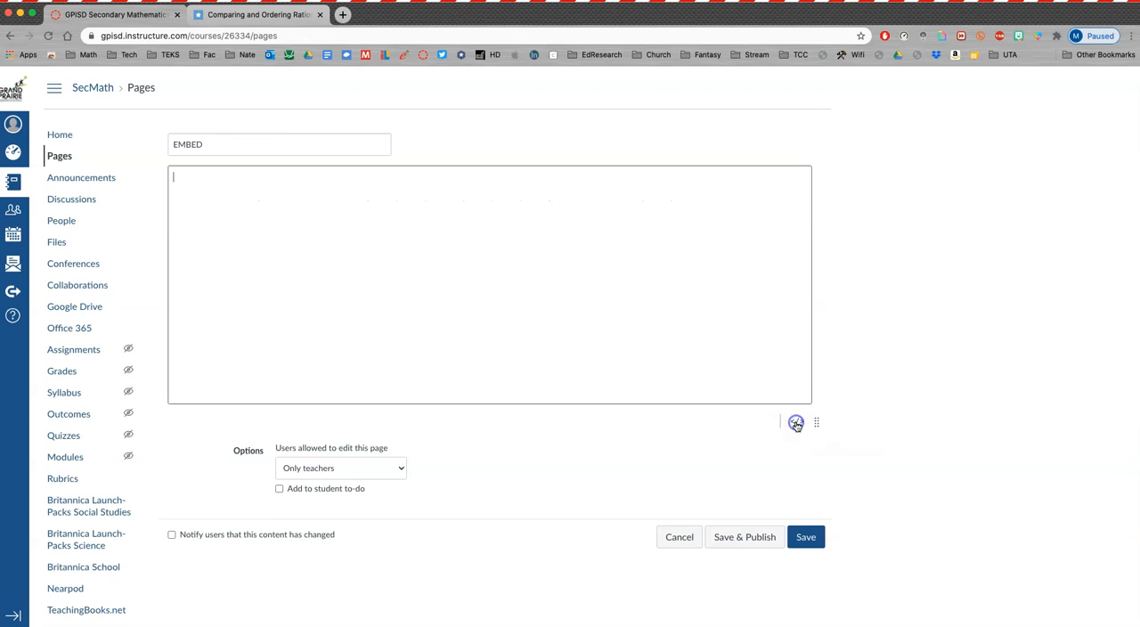
left_click(227, 179)
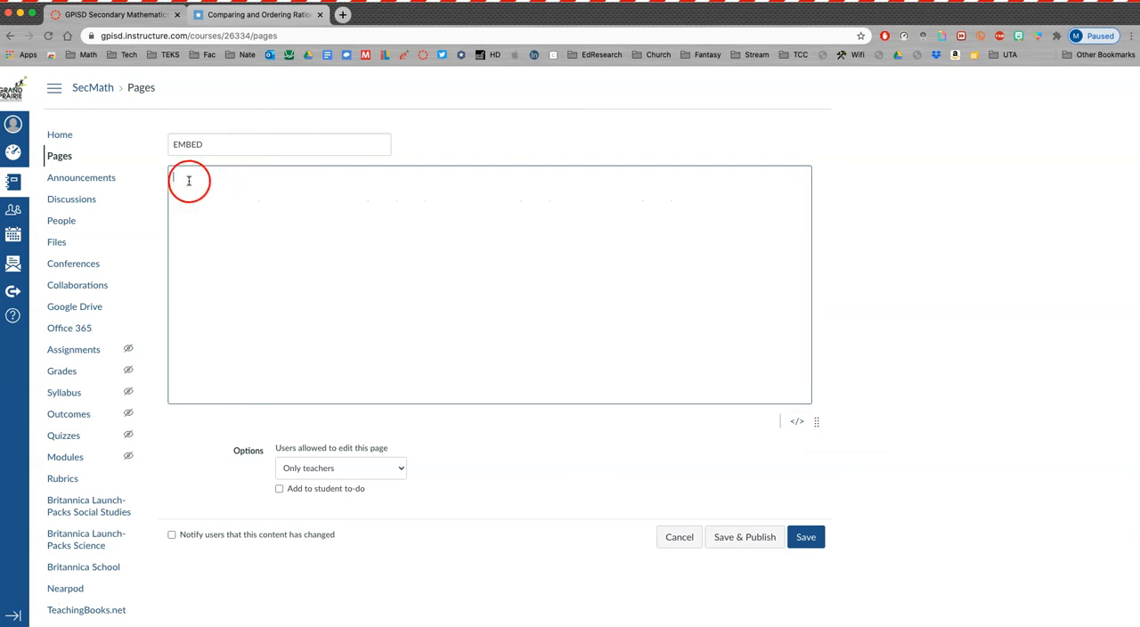
right_click(189, 181)
left_click(249, 259)
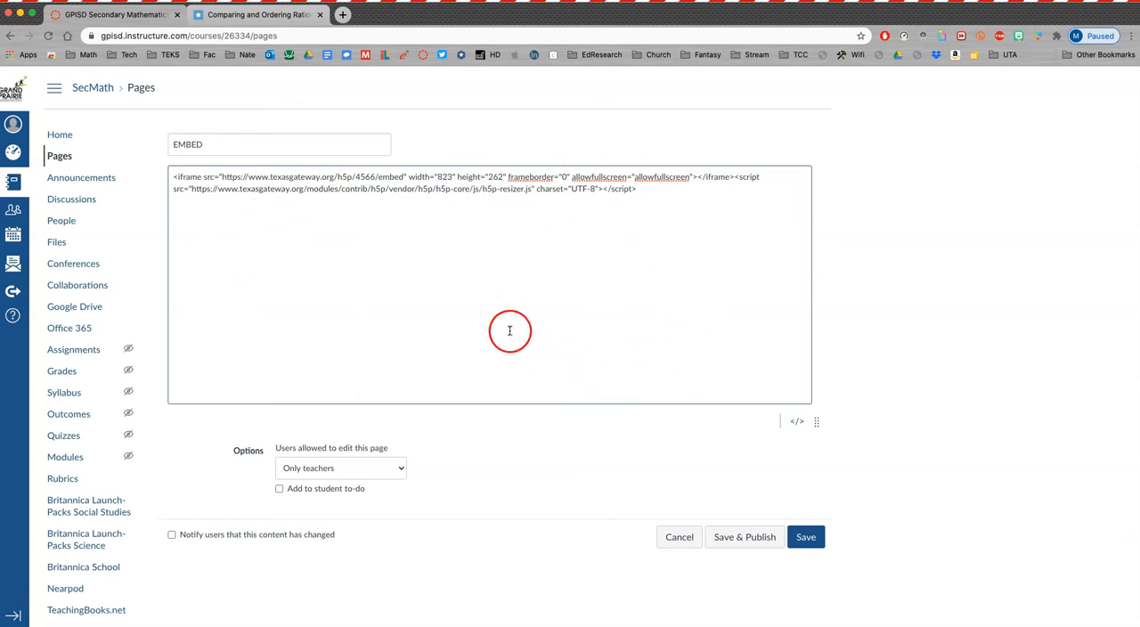
left_click(797, 425)
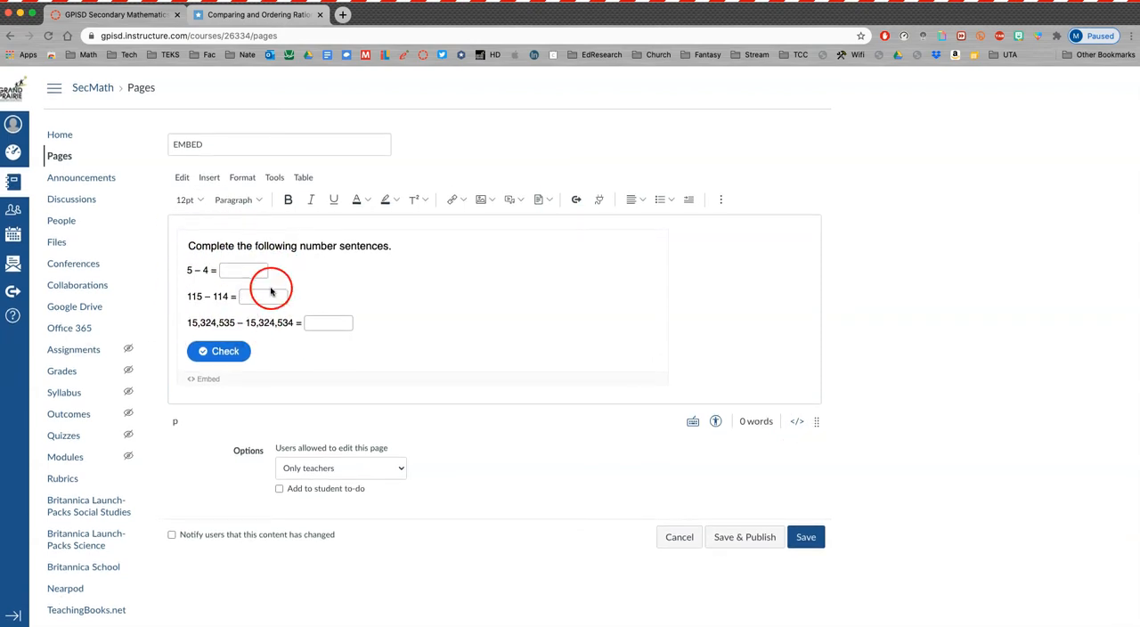
- Review the embedded exercise in the EMBED page and save the page without publishing it
scroll(451, 425, "down", 3)
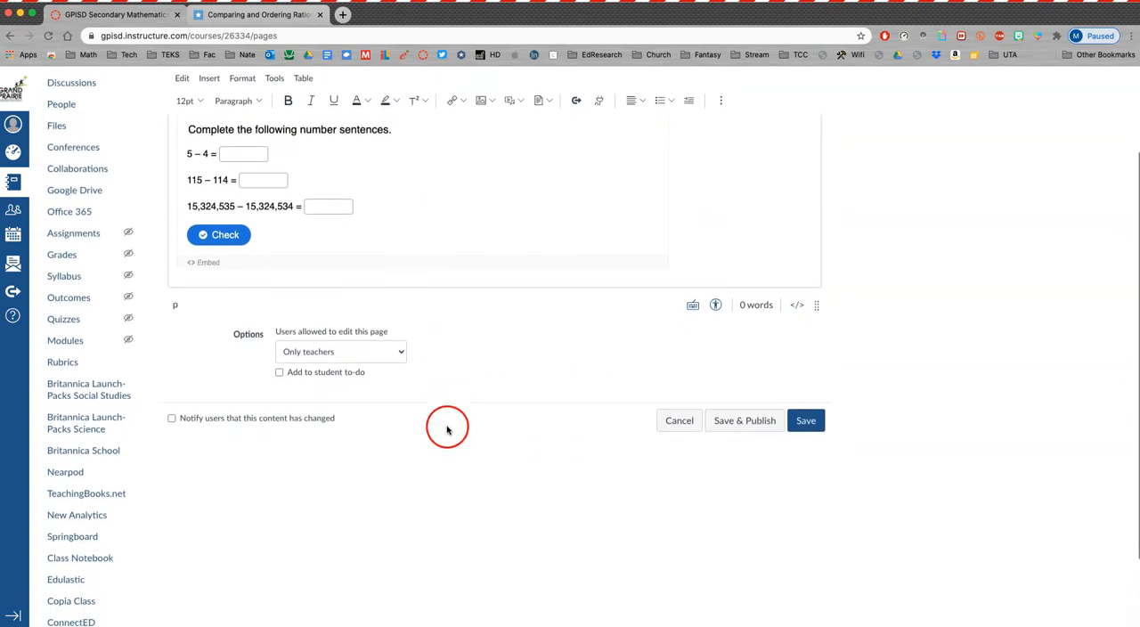
scroll(466, 338, "up", 2)
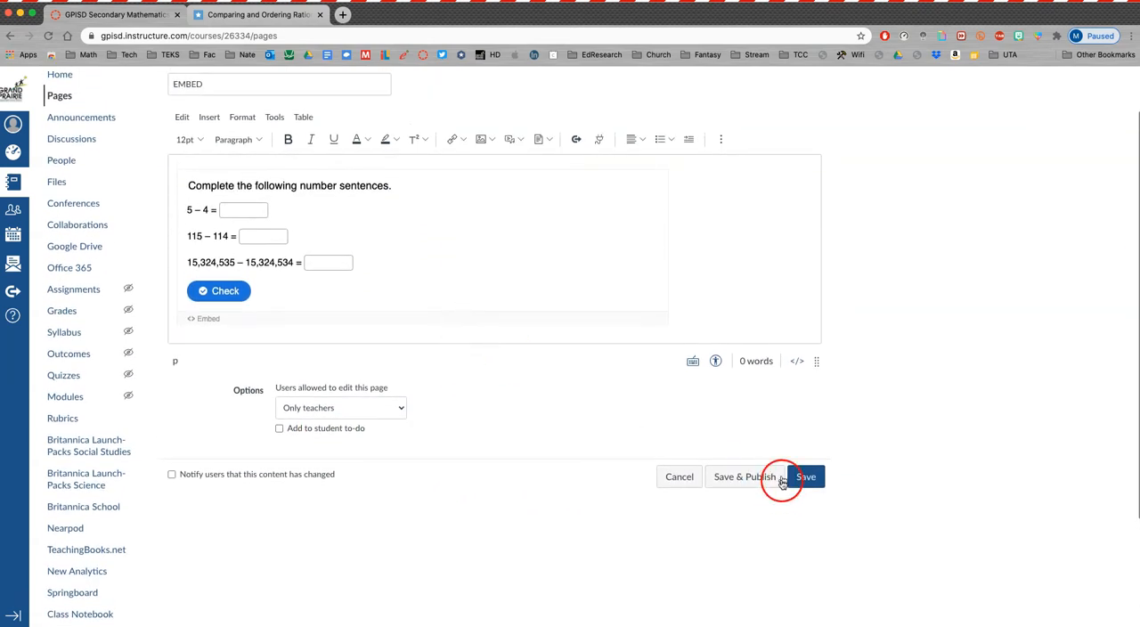
left_click(809, 477)
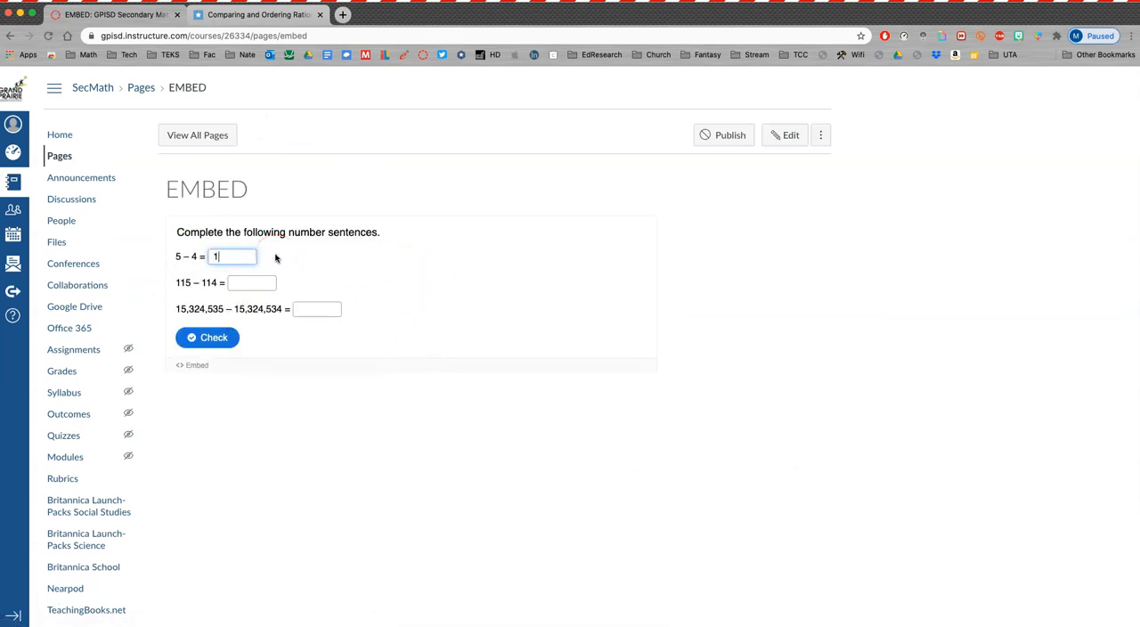
- Test the embedded exercise by answering 1 in all three number sentences and checking the answers
left_click(263, 280)
left_click(310, 305)
left_click(194, 335)
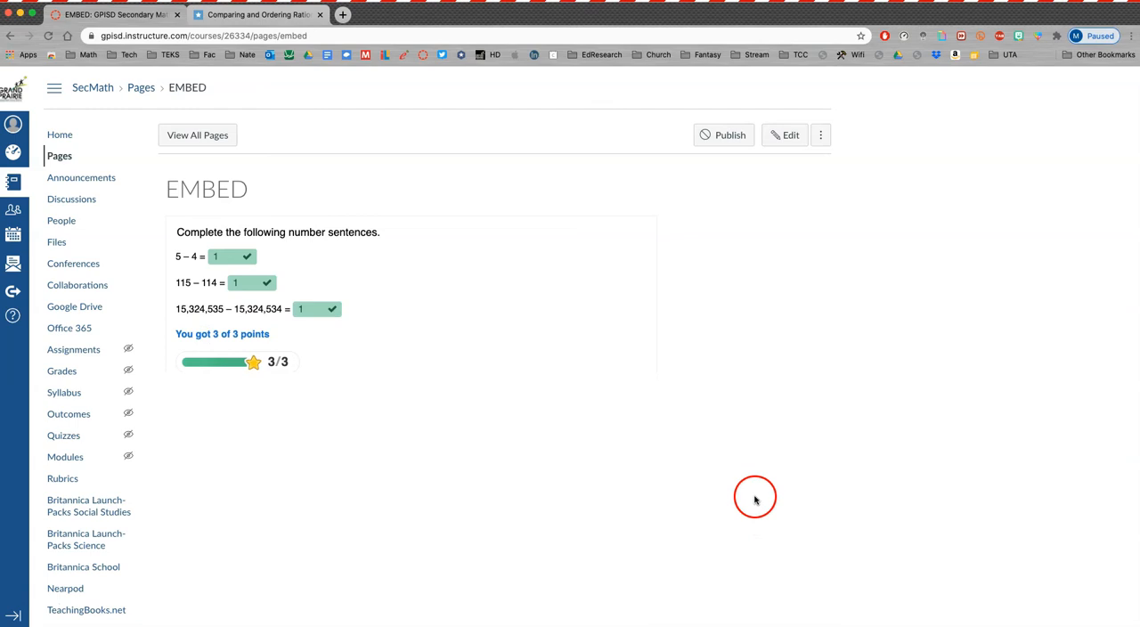
- Reopen the EMBED page for editing, and copy the web address of the Texas Gateway lesson
left_click(790, 138)
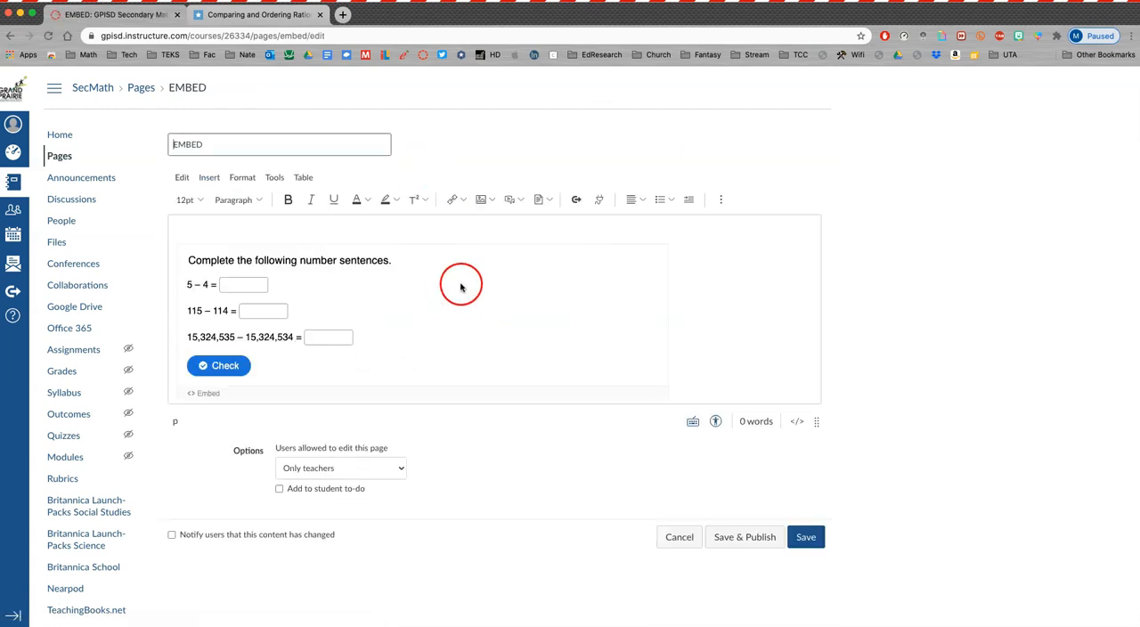
left_click(252, 17)
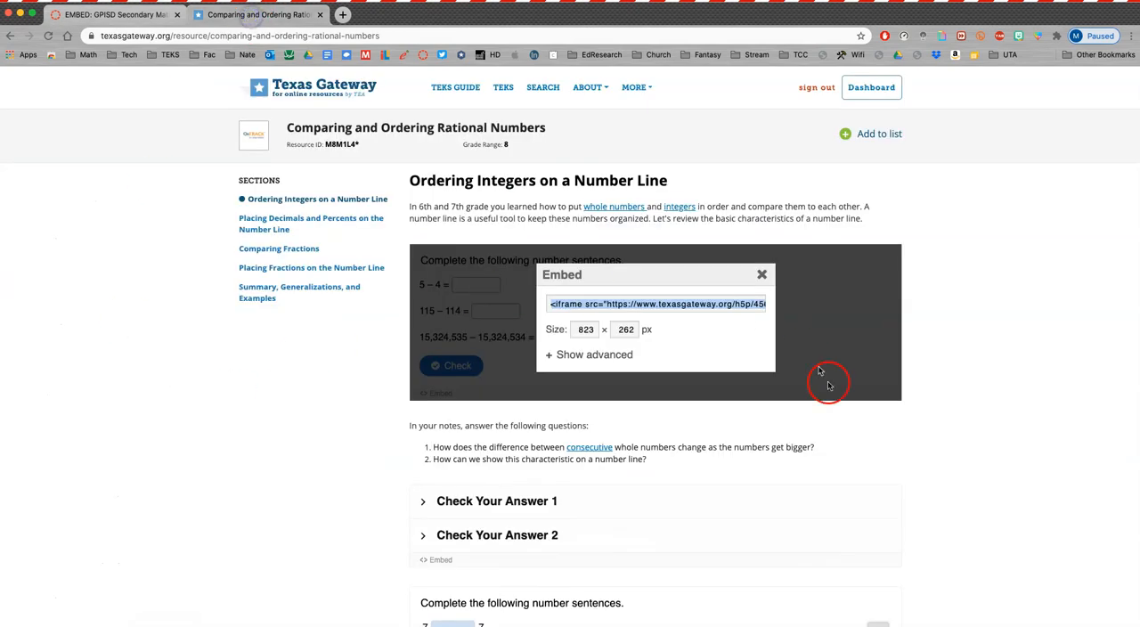
left_click(995, 406)
scroll(971, 410, "down", 4)
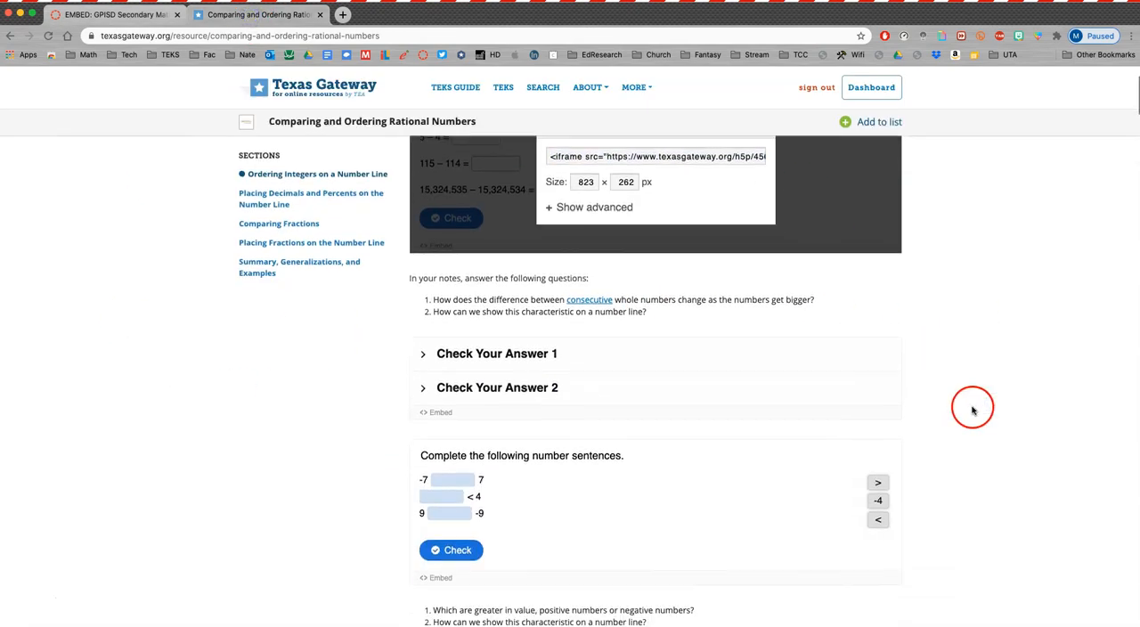
scroll(969, 412, "up", 4)
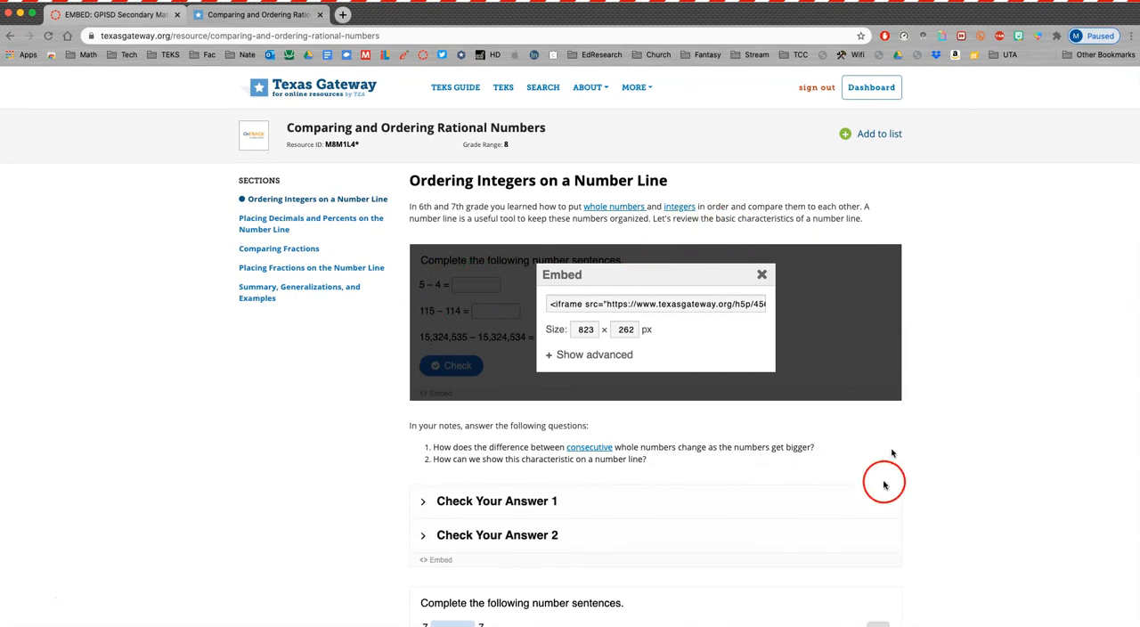
left_click(287, 34)
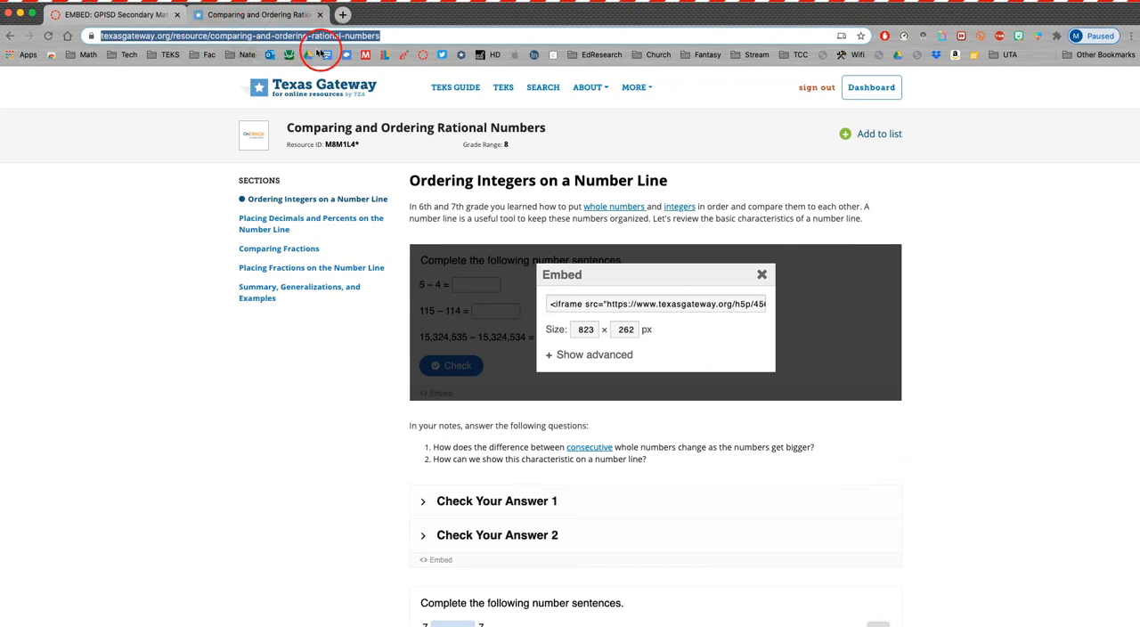
- Open iframe-generator.com in a new browser tab
left_click(342, 15)
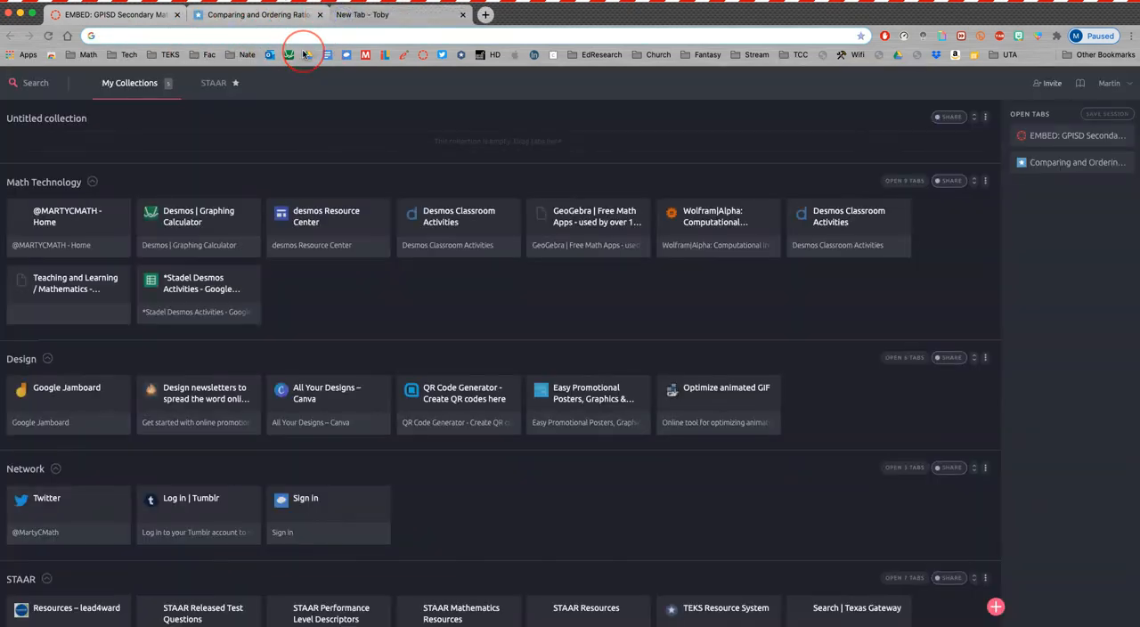
type("if")
left_click(303, 56)
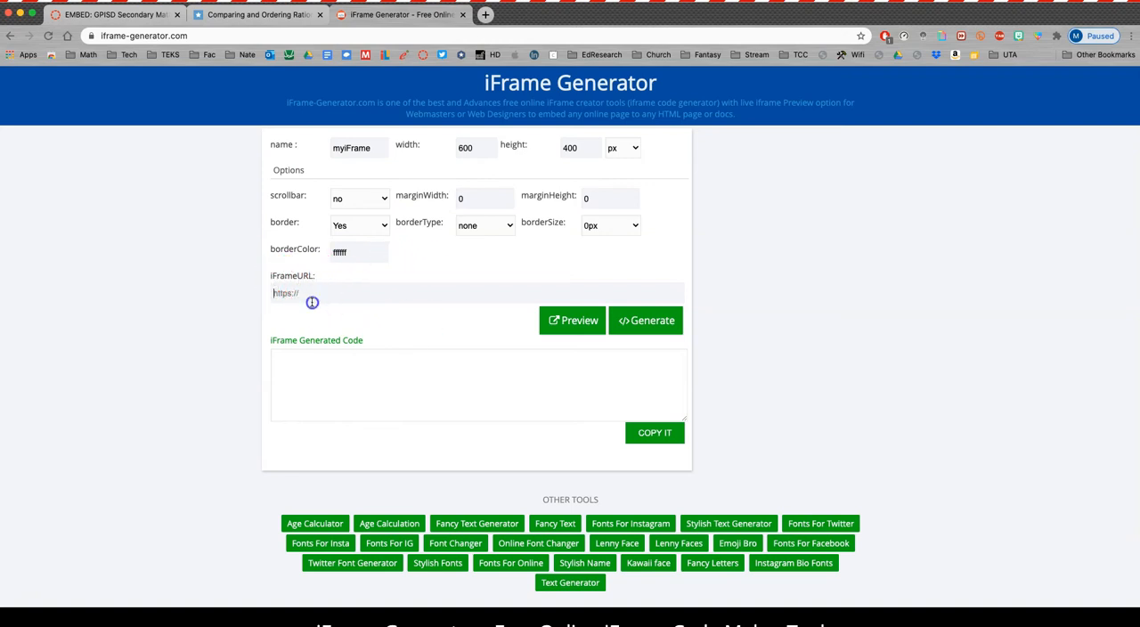
- Generate iframe code for the copied lesson address with the default 600 by 400 px size and copy the code
key("super+v")
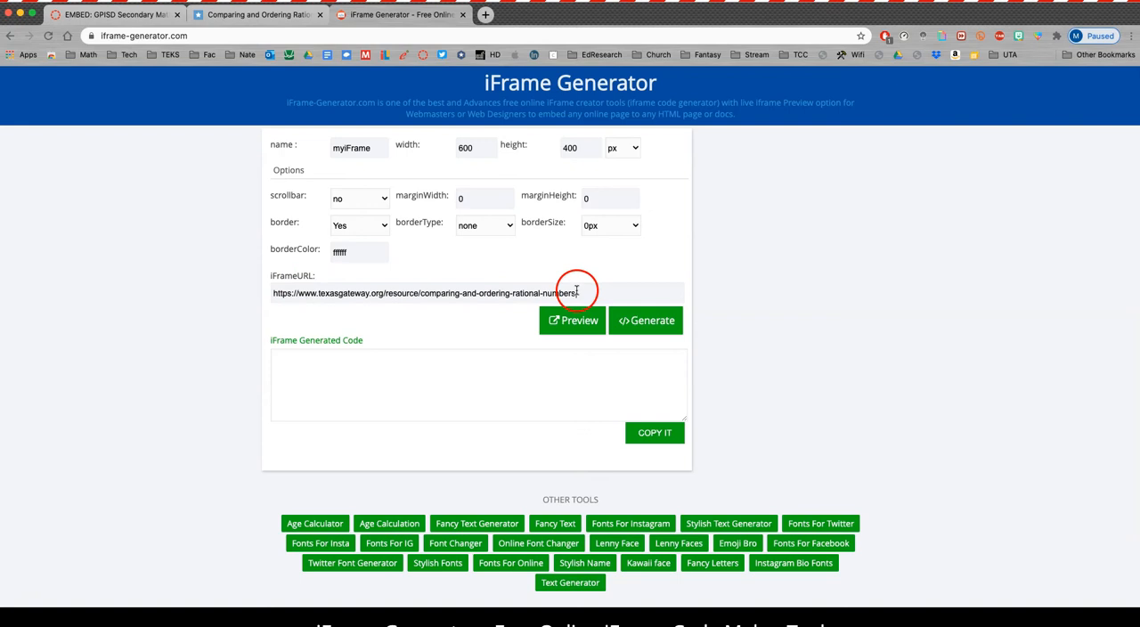
left_click(646, 320)
left_click(503, 372)
key("super+c")
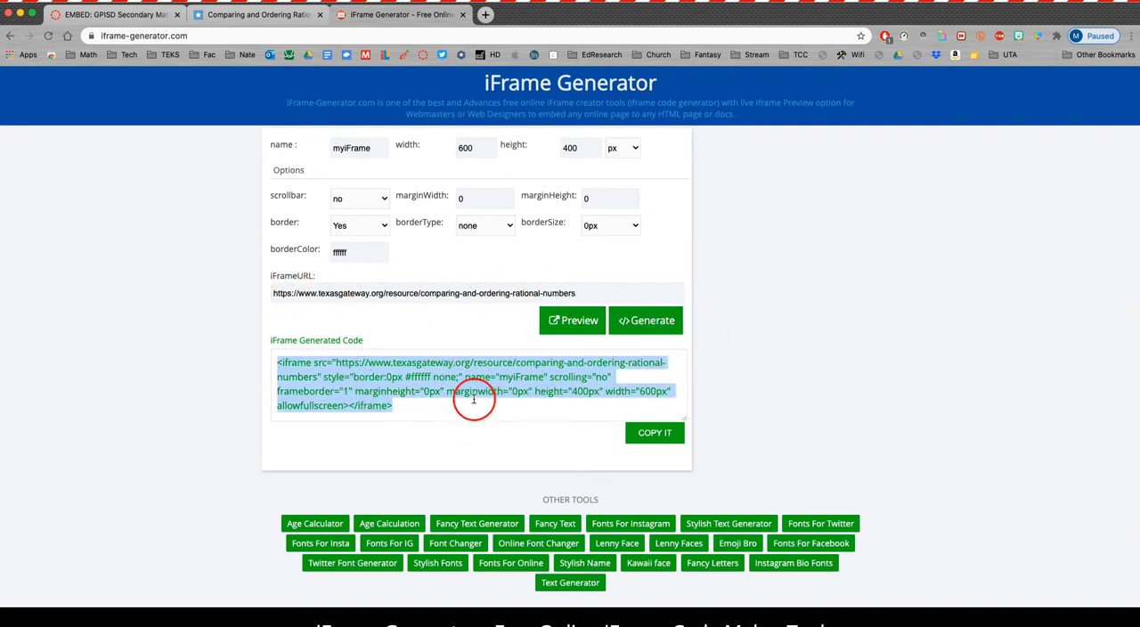
left_click(650, 435)
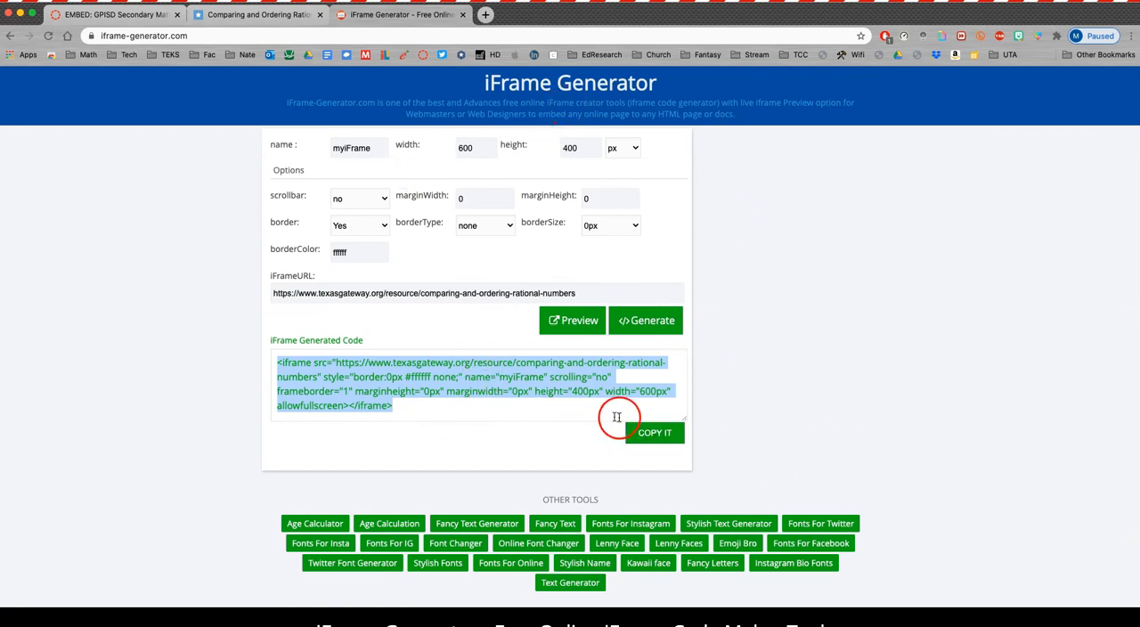
- Switch to the EMBED page in Canvas and replace all of its raw HTML with the generated lesson iframe code
left_click(136, 18)
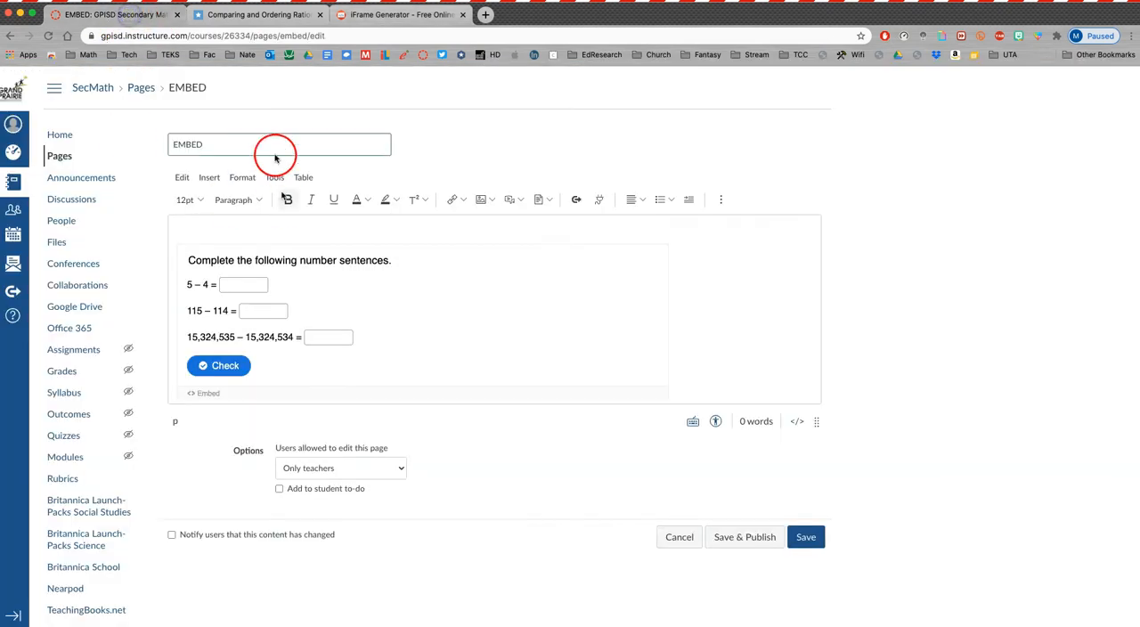
left_click(799, 422)
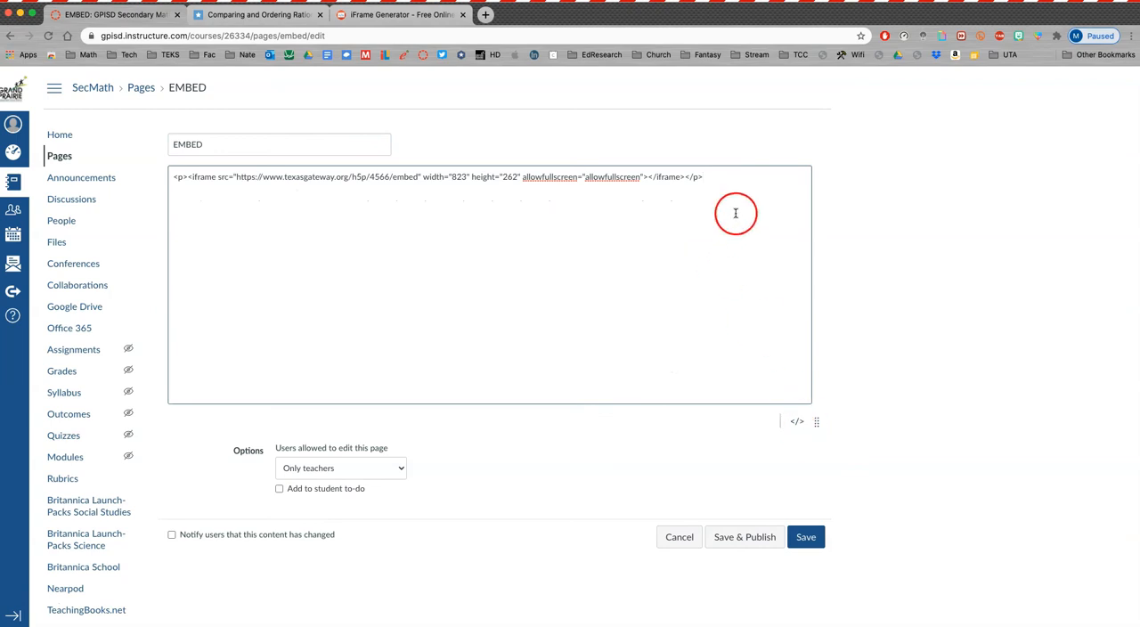
left_click_drag(734, 181, 131, 124)
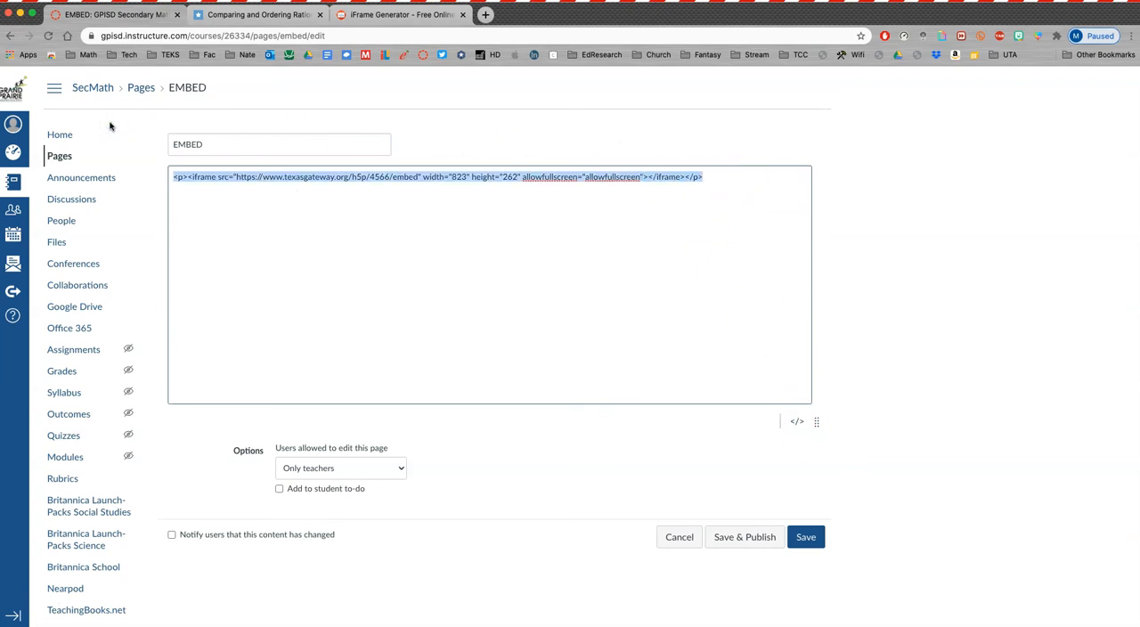
key("BackSpace")
key("super+v")
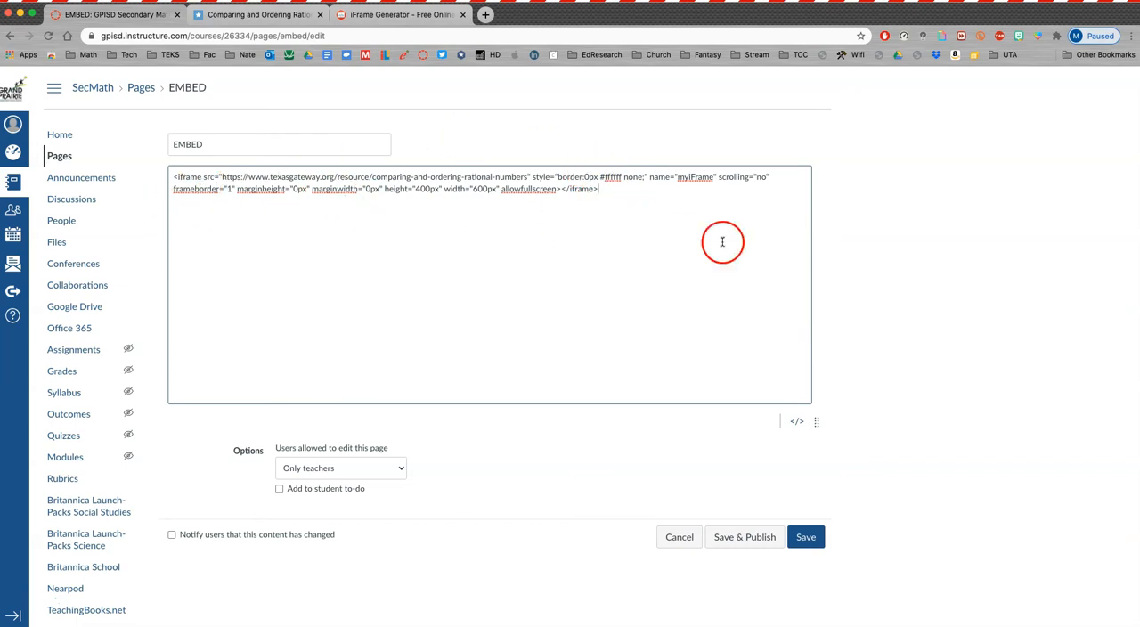
- Preview the embedded Texas Gateway lesson in the rich content editor and save the EMBED page
left_click(791, 423)
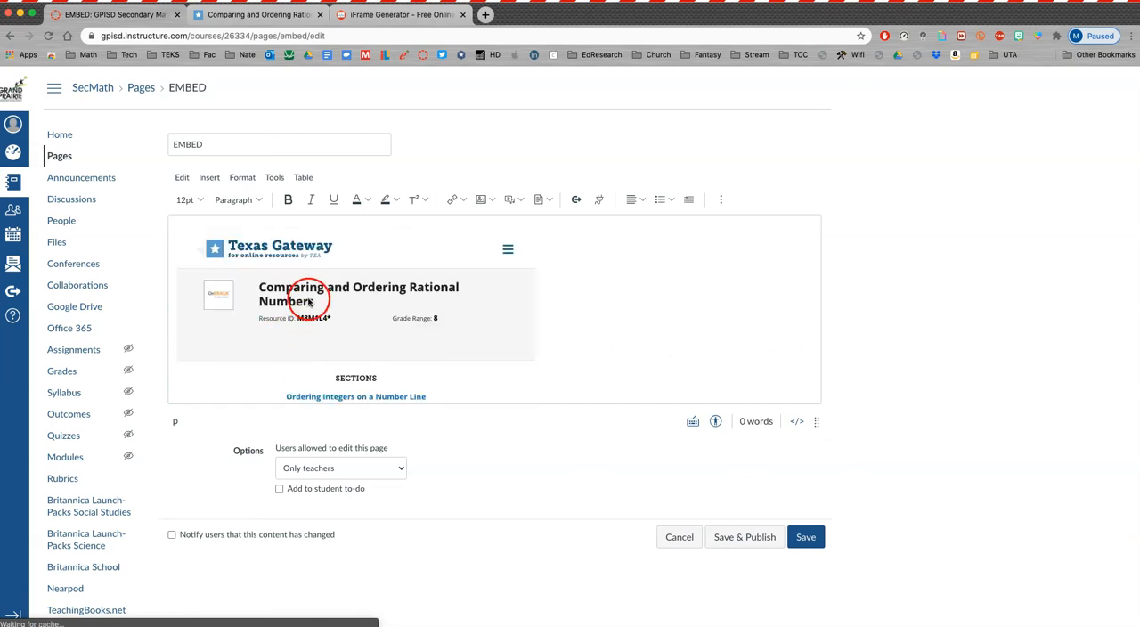
scroll(294, 308, "down", 2)
scroll(339, 316, "up", 2)
scroll(348, 325, "down", 2)
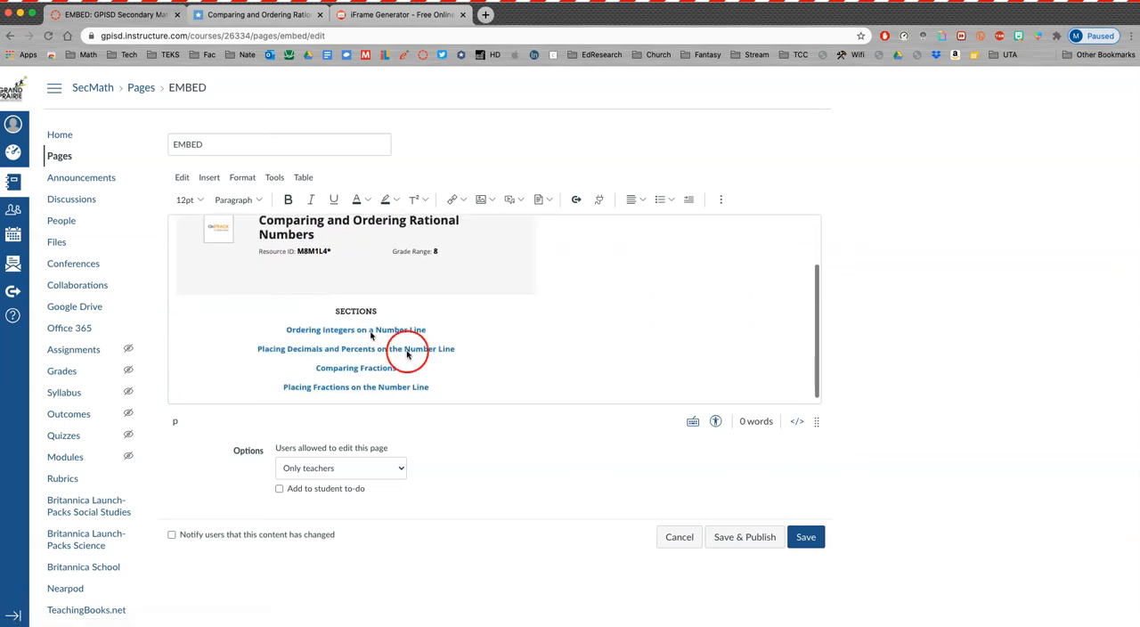
left_click(807, 539)
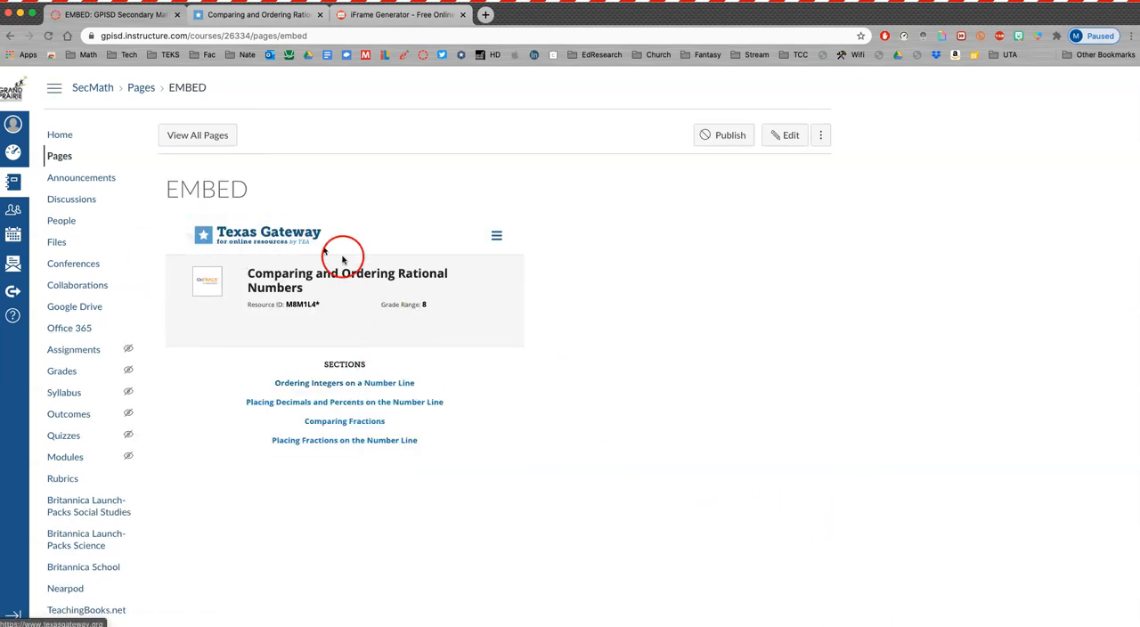
- Examine the embedded lesson on the saved page, expanding the first two Check Your Answer items under the money questions
scroll(334, 268, "down", 10)
scroll(329, 351, "down", 8)
scroll(343, 349, "down", 8)
scroll(348, 349, "down", 8)
left_click(347, 349)
scroll(366, 351, "up", 4)
scroll(275, 392, "down", 3)
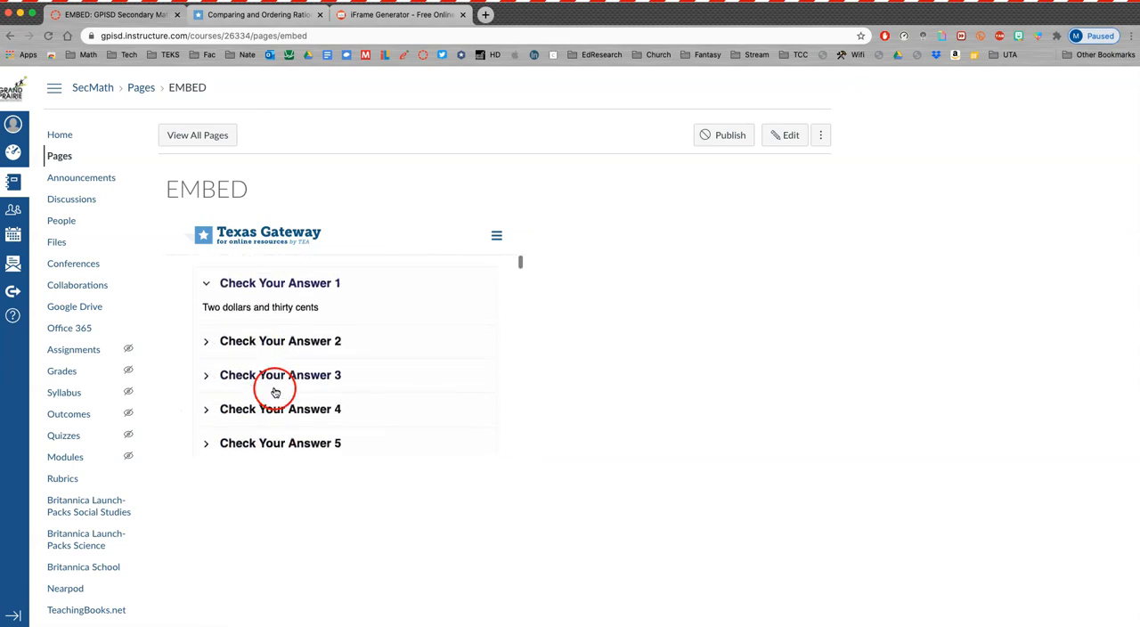
scroll(275, 354, "up", 20)
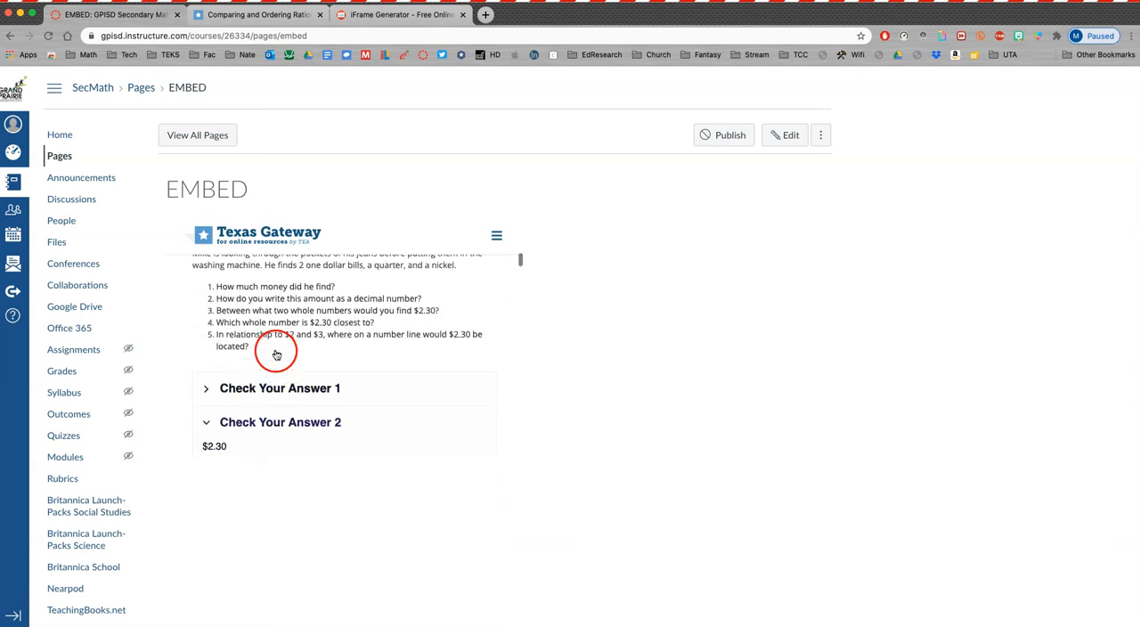
- Test the number-sentence exercise with -7 < 7, -4 < 4 and 9 > -9, check the answers, and look through the decimals and percents section
scroll(276, 350, "down", 10)
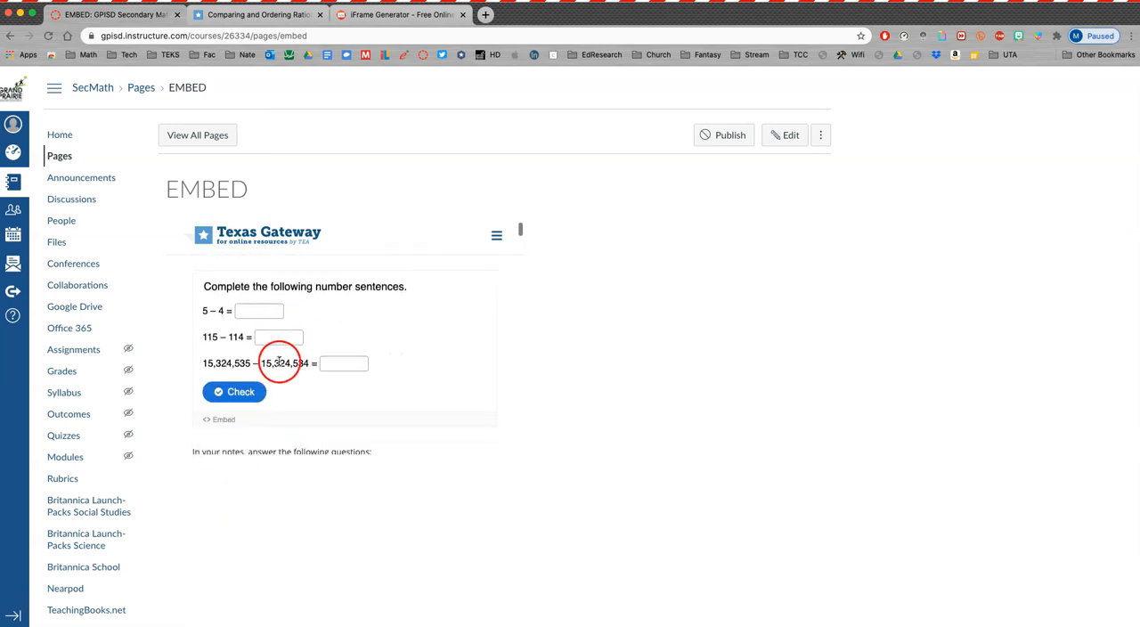
scroll(282, 367, "up", 3)
scroll(282, 367, "up", 3)
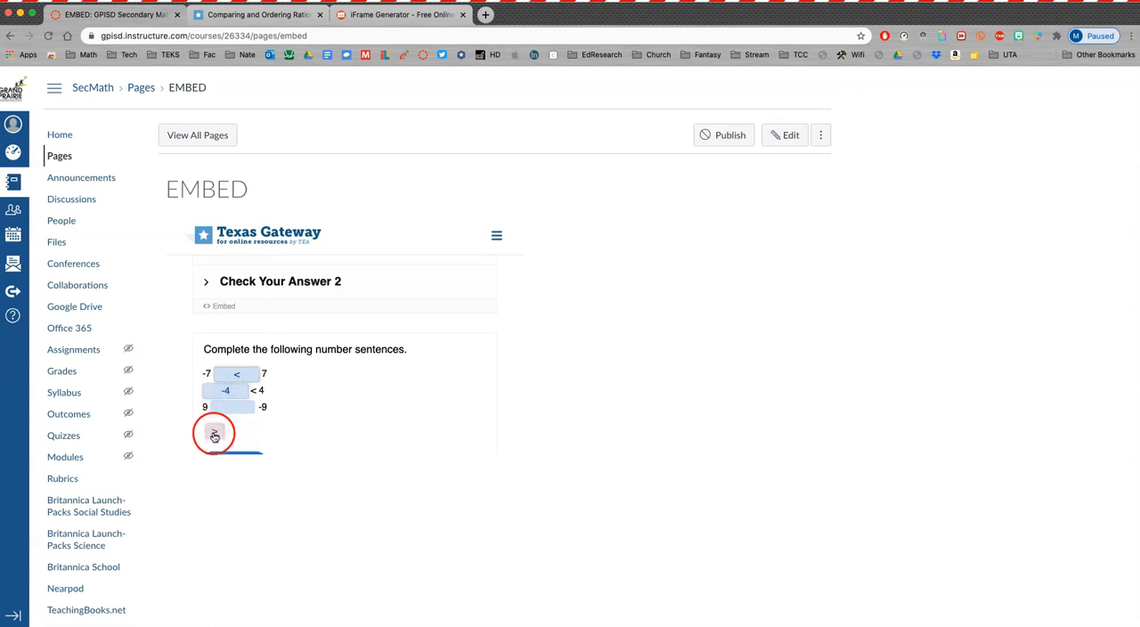
left_click(236, 435)
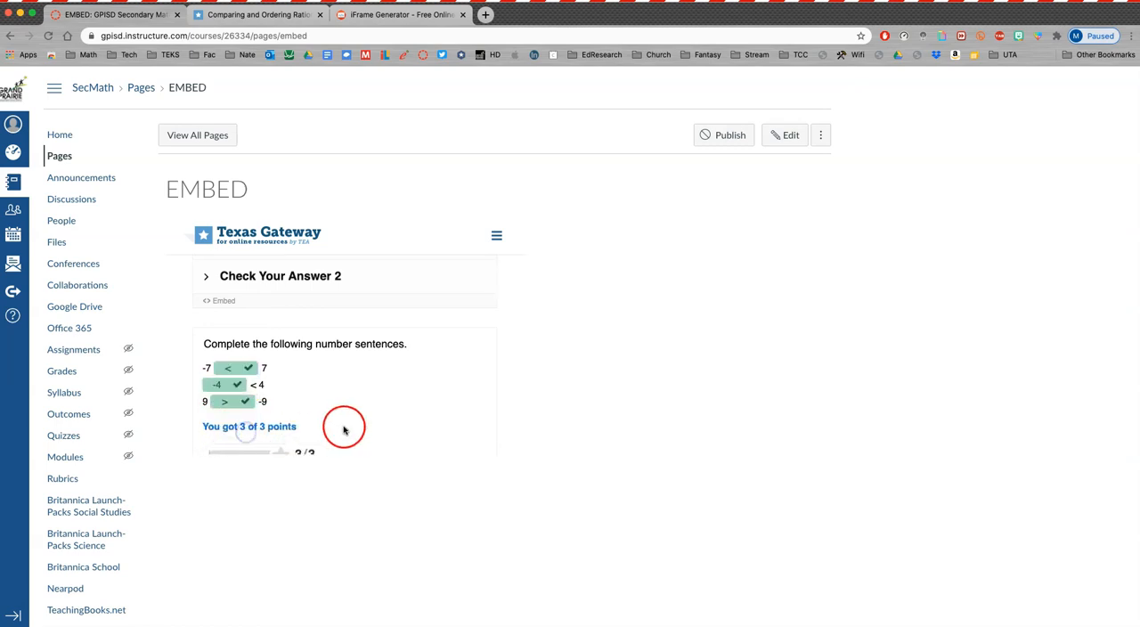
scroll(344, 425, "down", 10)
scroll(331, 412, "down", 15)
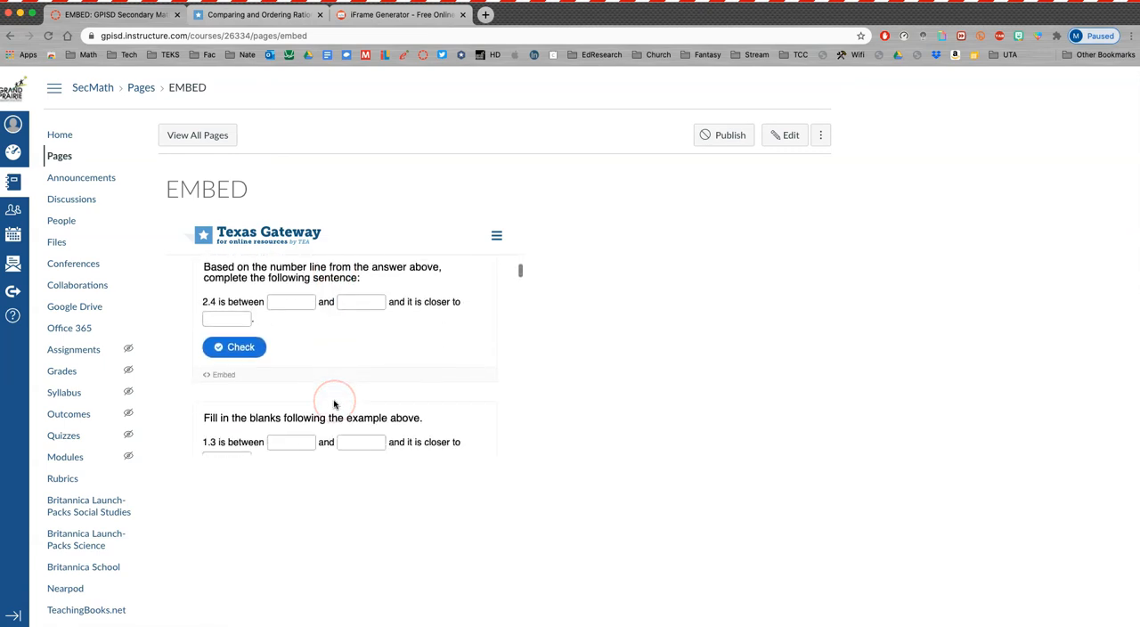
scroll(358, 416, "down", 3)
scroll(668, 413, "down", 1)
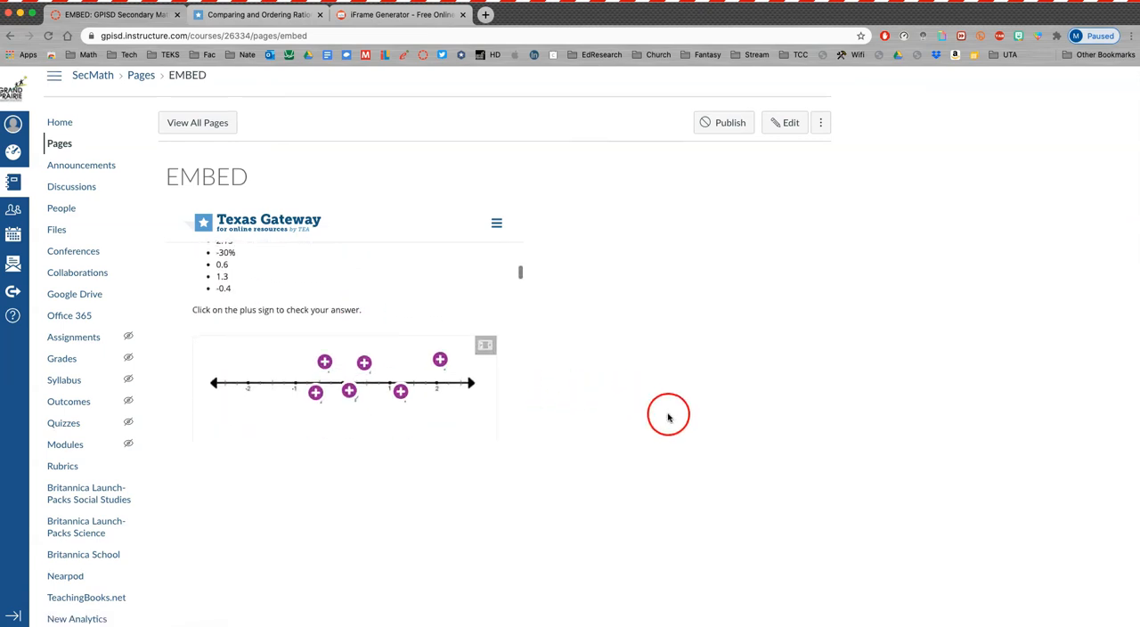
scroll(668, 416, "down", 5)
scroll(667, 415, "up", 6)
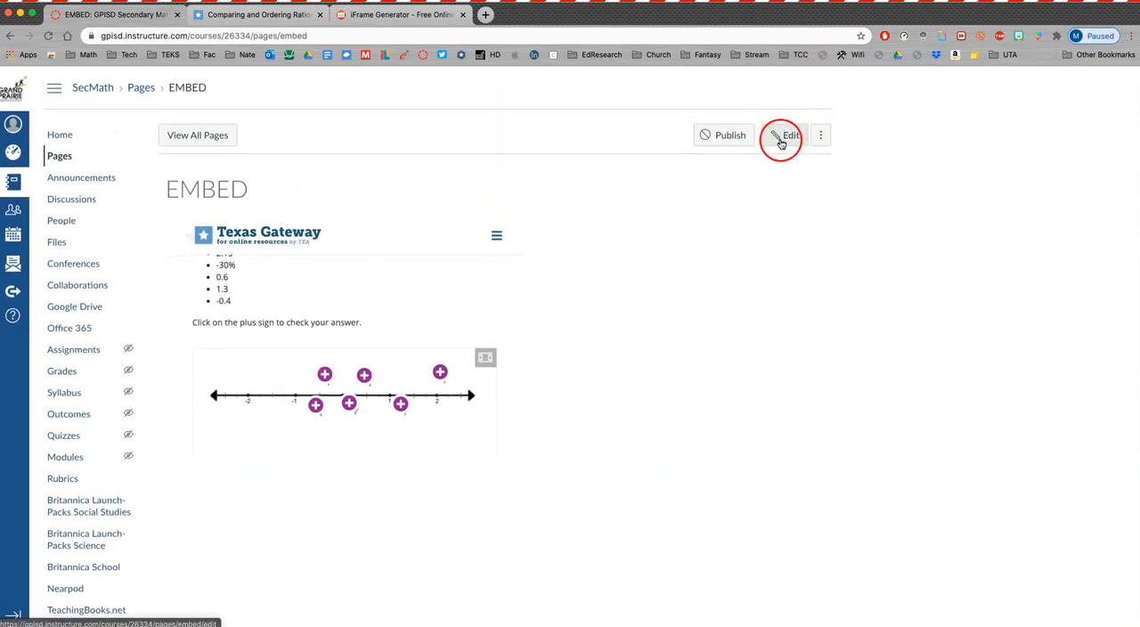
- Open the EMBED page for editing and review the iframe width and height settings on iframe-generator.com
left_click(781, 141)
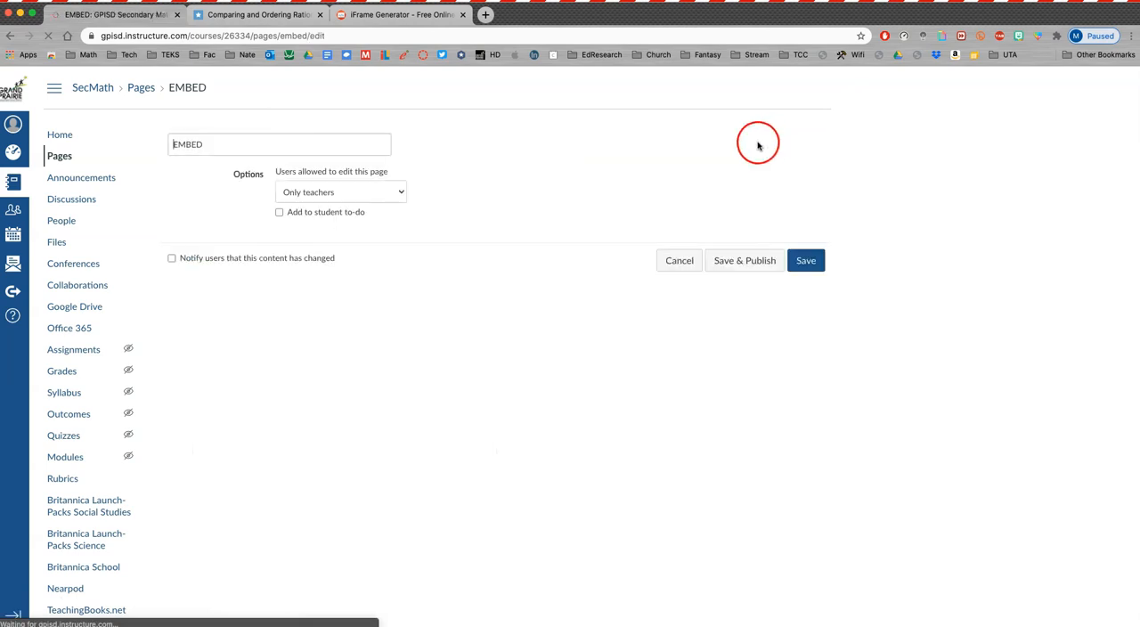
left_click(399, 18)
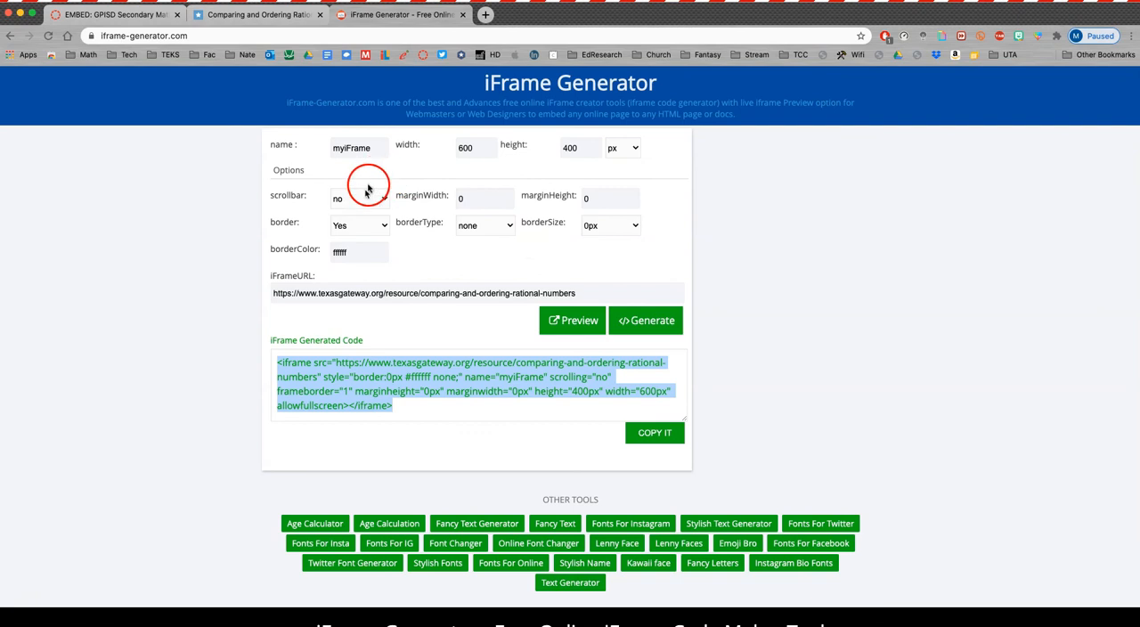
left_click(475, 149)
left_click(578, 149)
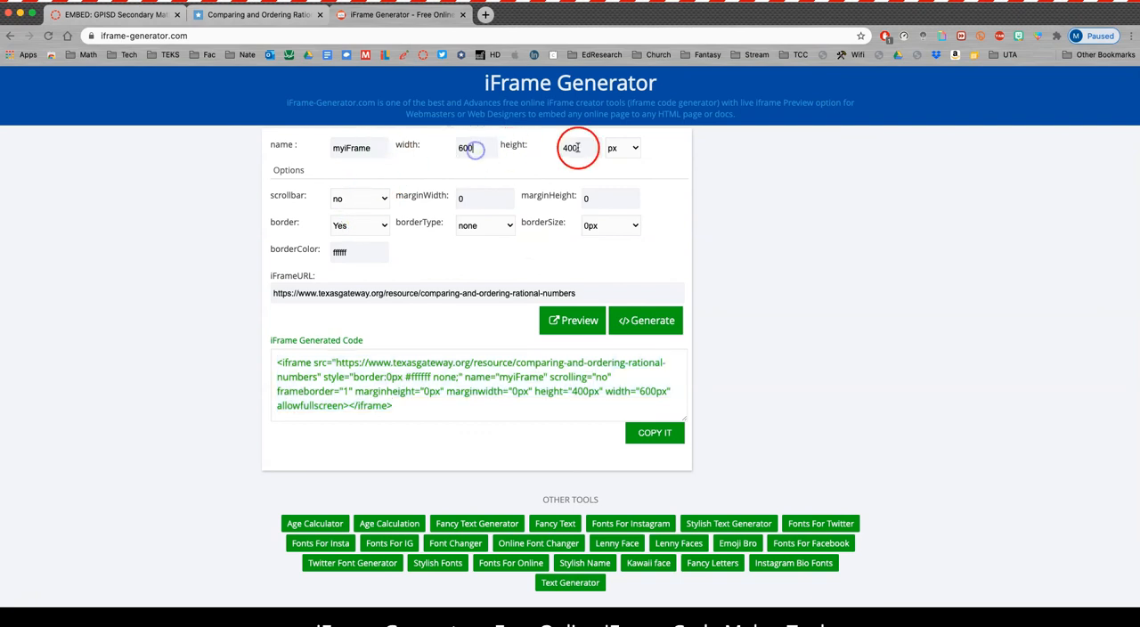
left_click(125, 16)
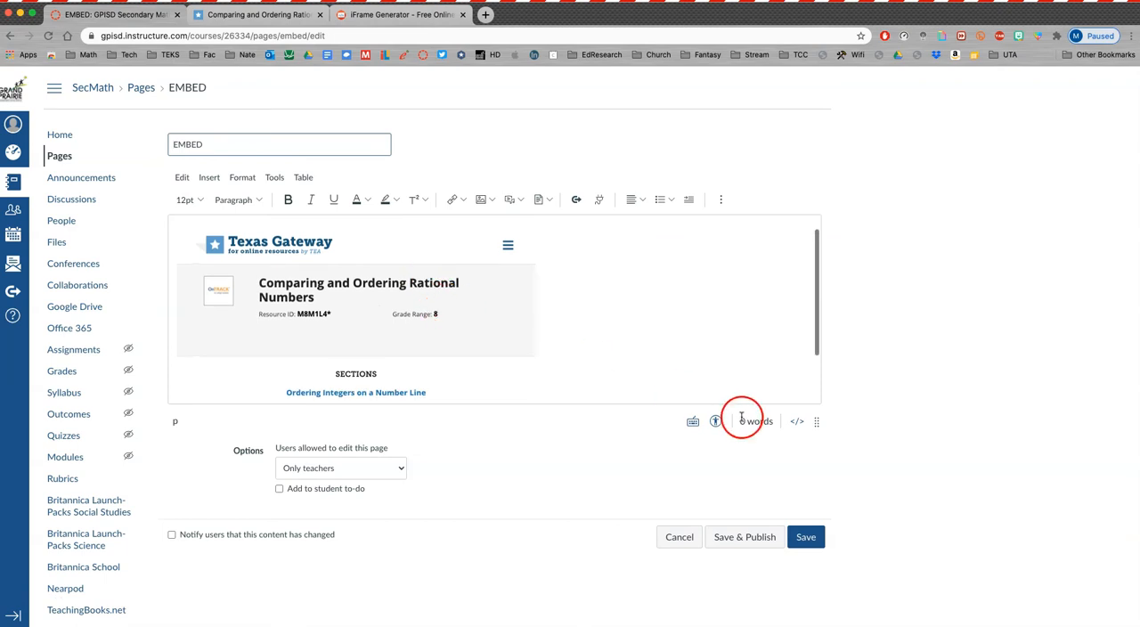
- Set the lesson iframe's width to 100% in the EMBED page's raw HTML and save the page
left_click(797, 422)
left_click(699, 177)
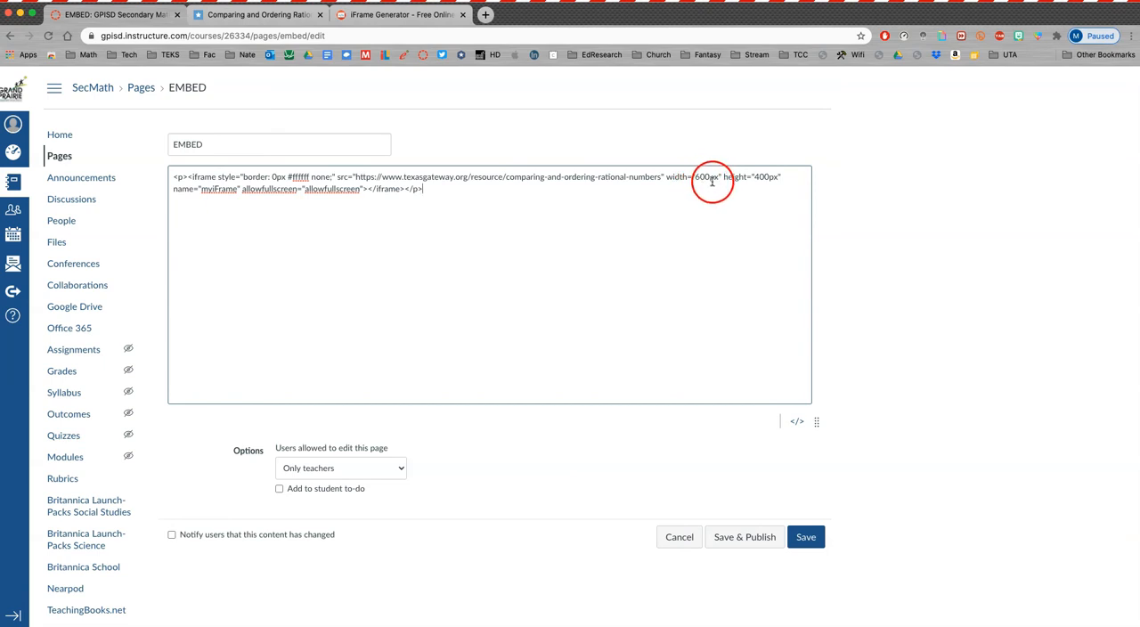
left_click_drag(717, 177, 721, 177)
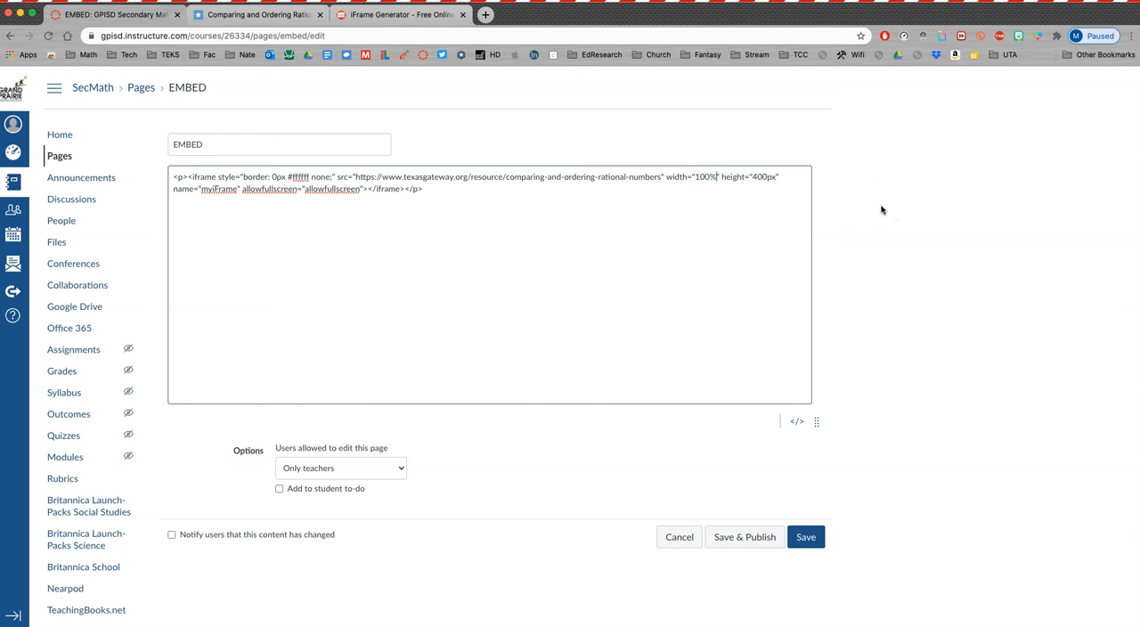
left_click(795, 421)
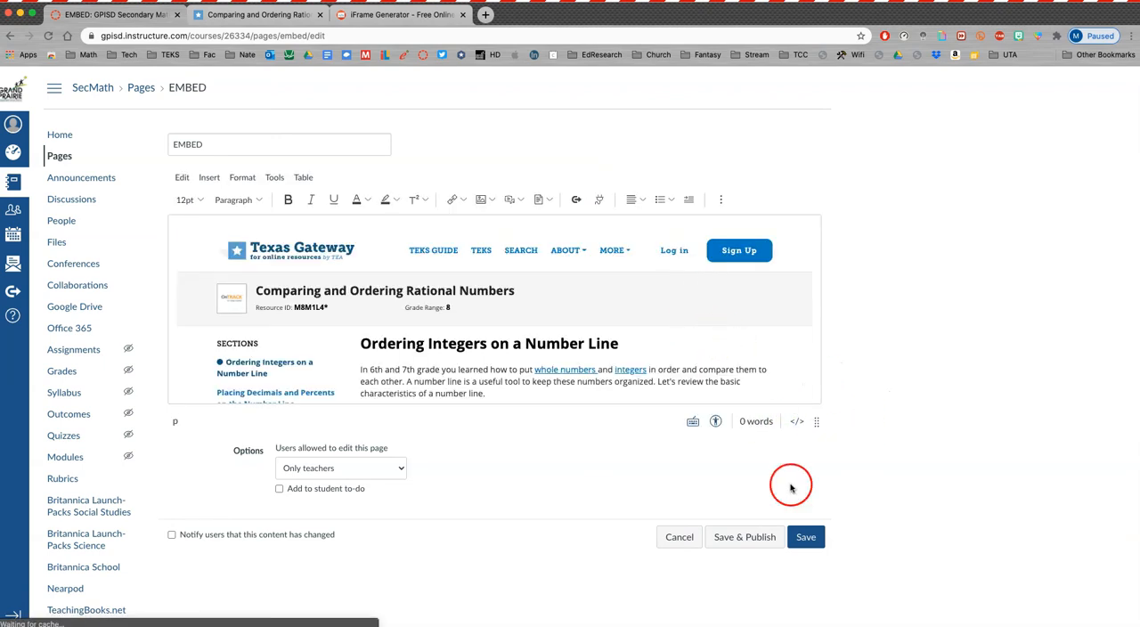
left_click(806, 538)
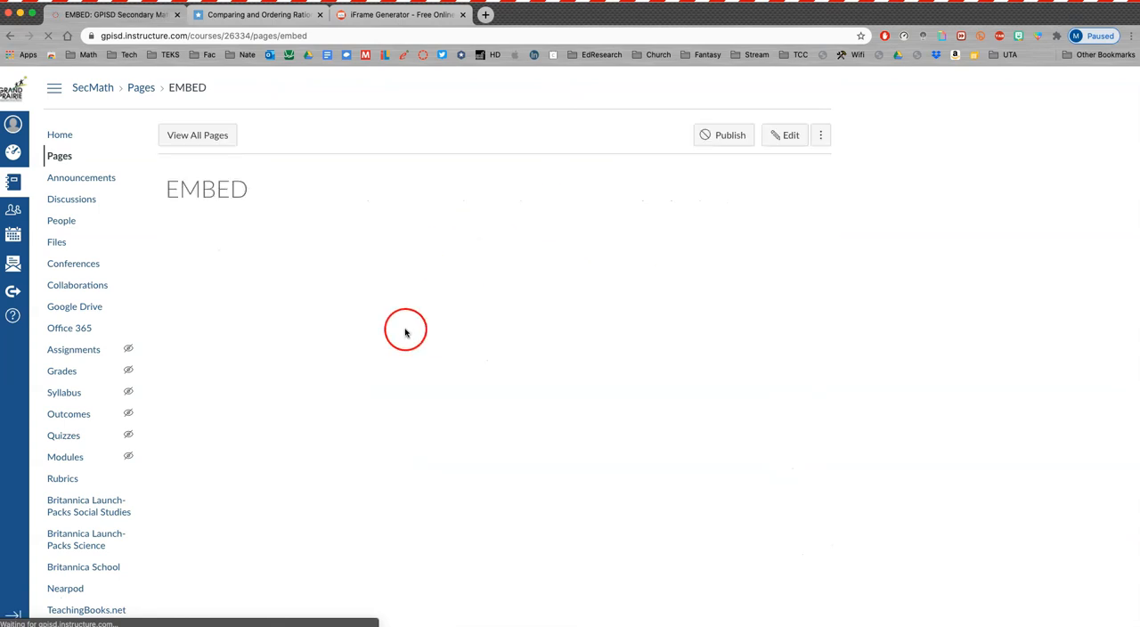
- Reopen the EMBED page for editing, set the lesson iframe's height to 700px in the raw HTML, and save
scroll(419, 347, "down", 3)
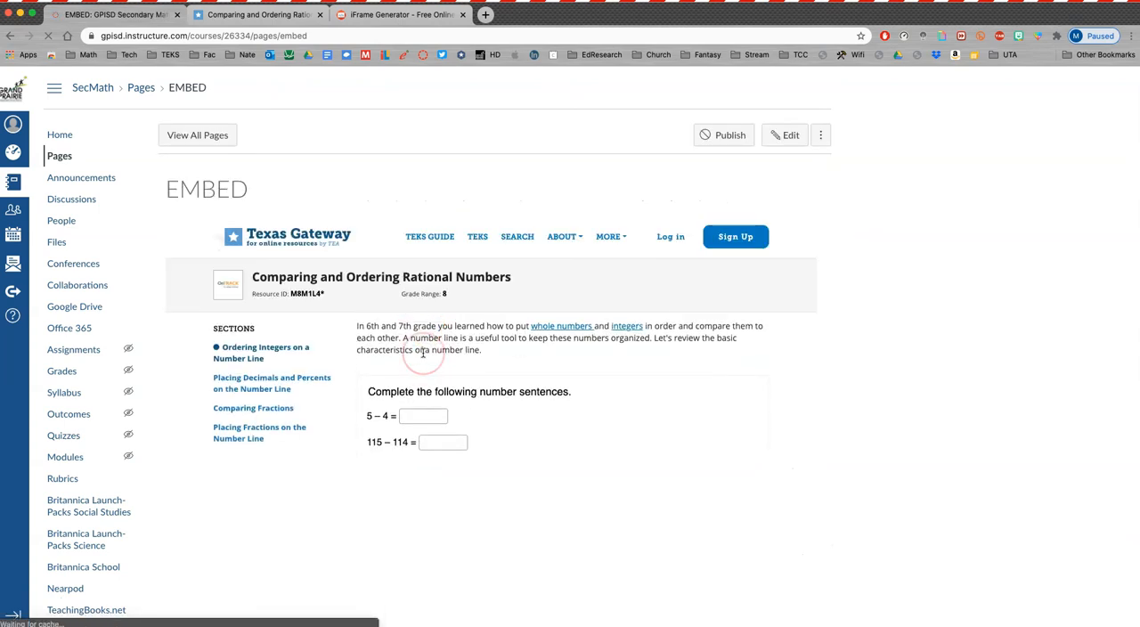
scroll(425, 356, "down", 10)
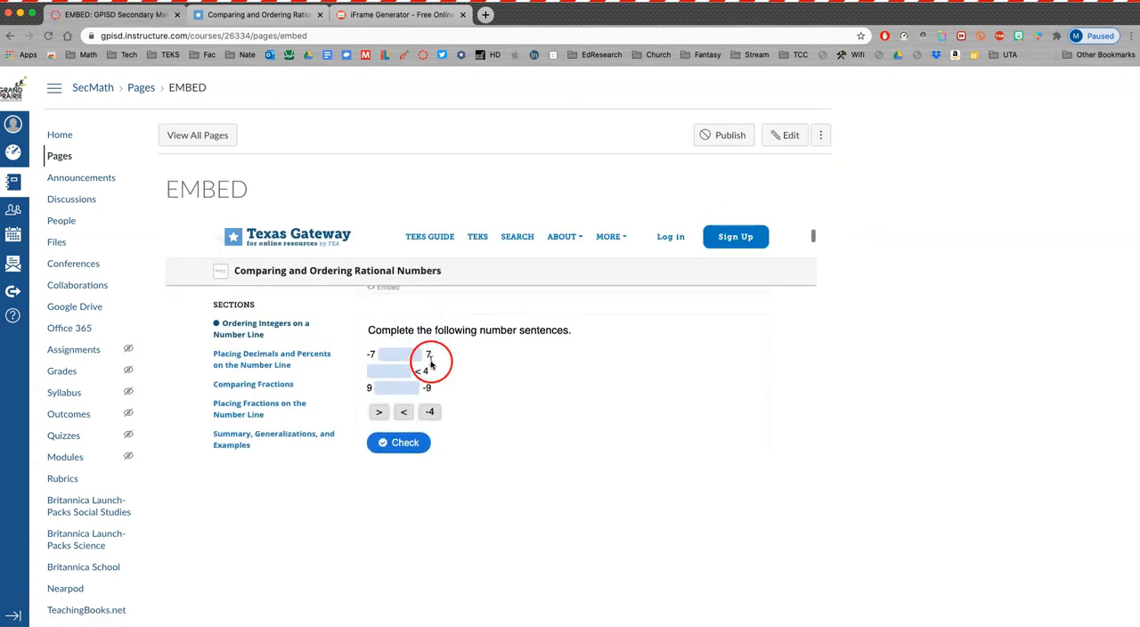
scroll(766, 364, "down", 10)
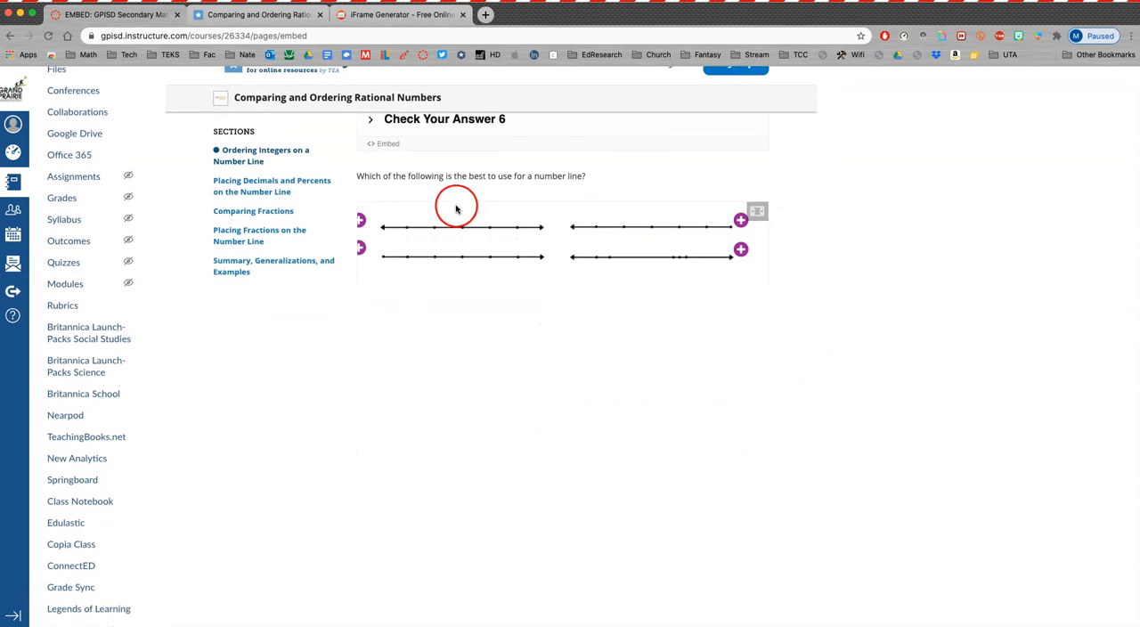
scroll(410, 356, "up", 4)
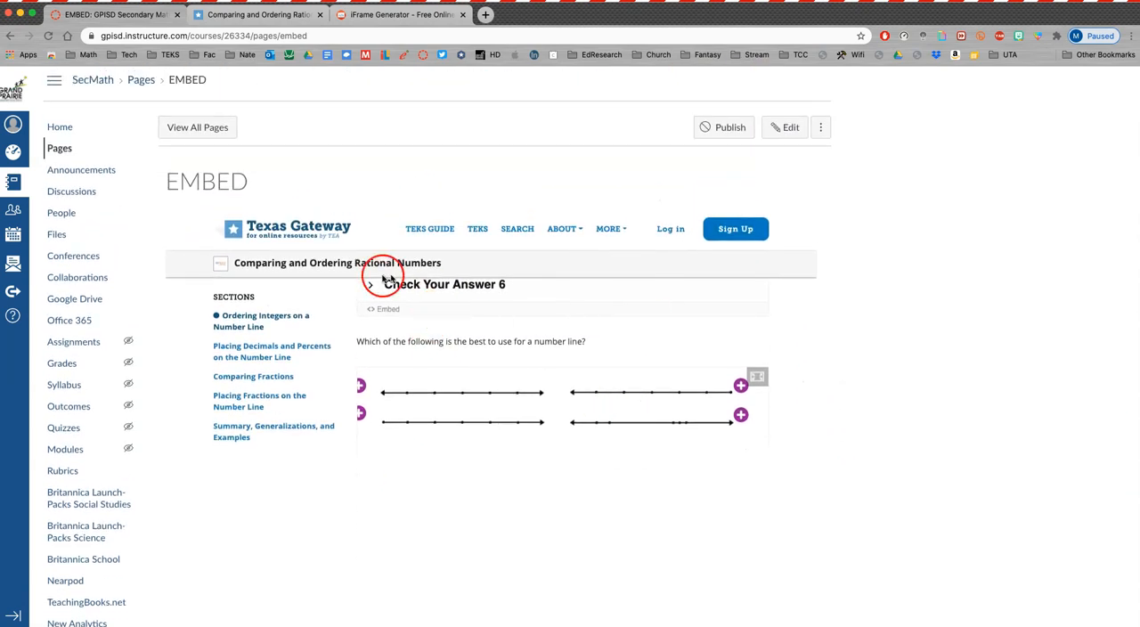
left_click(784, 125)
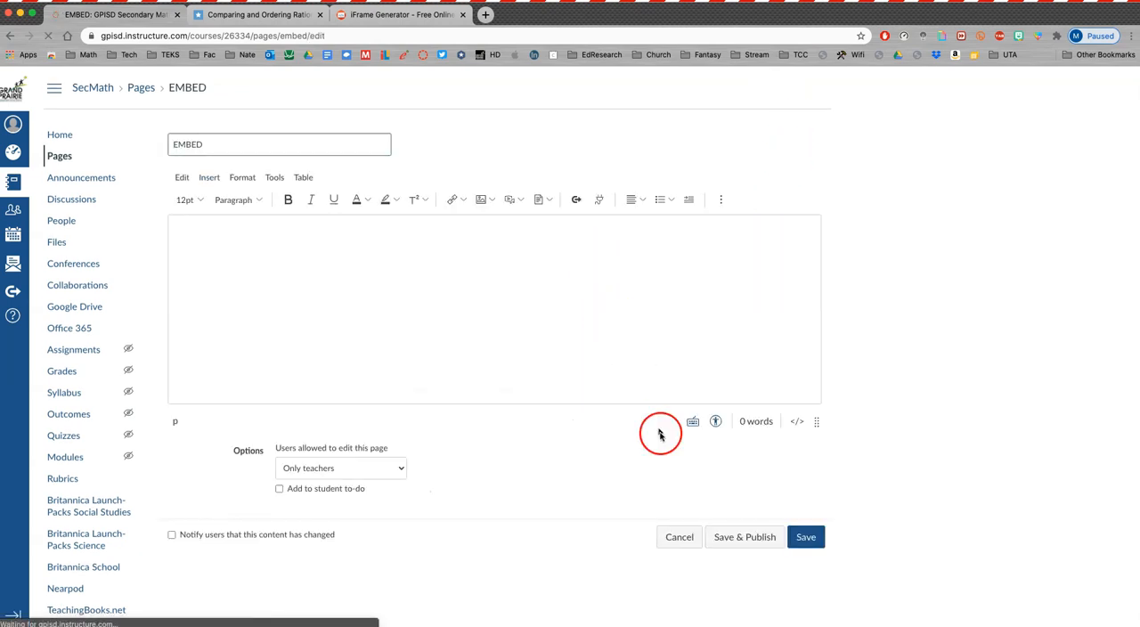
left_click(797, 421)
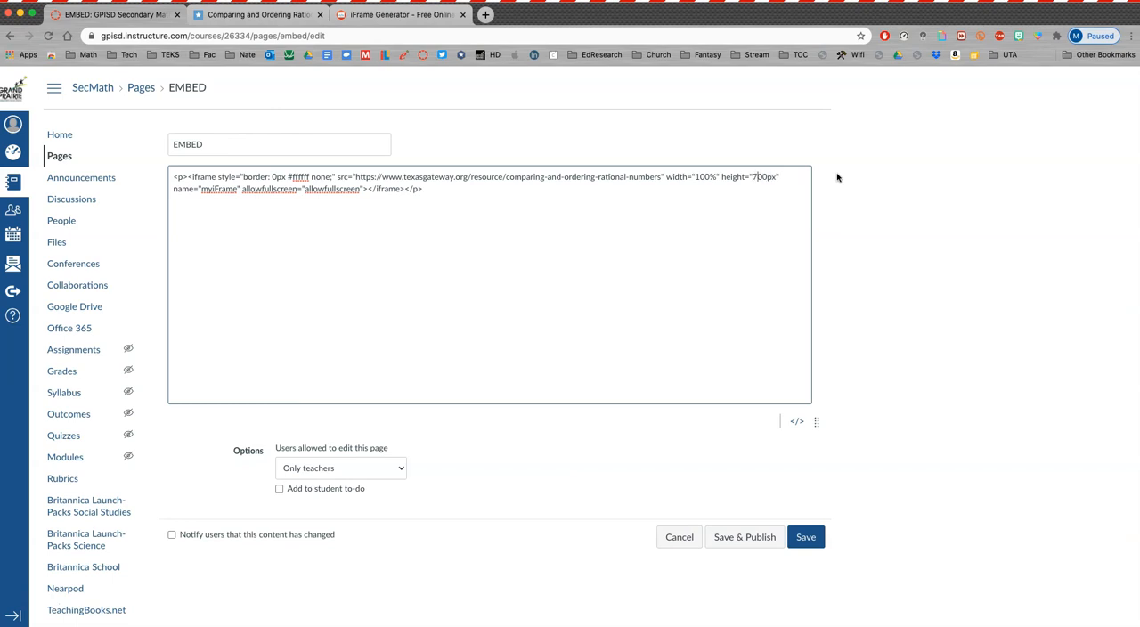
left_click(797, 421)
left_click(806, 538)
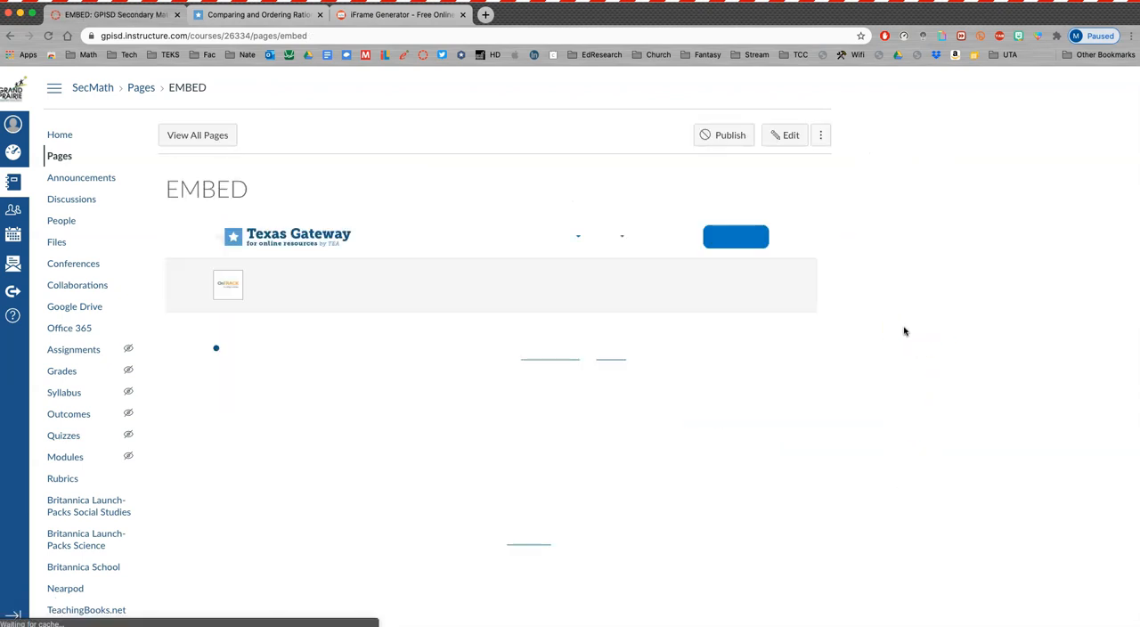
- Check how the resized lesson displays and scrolls within the saved EMBED page
scroll(804, 372, "down", 10)
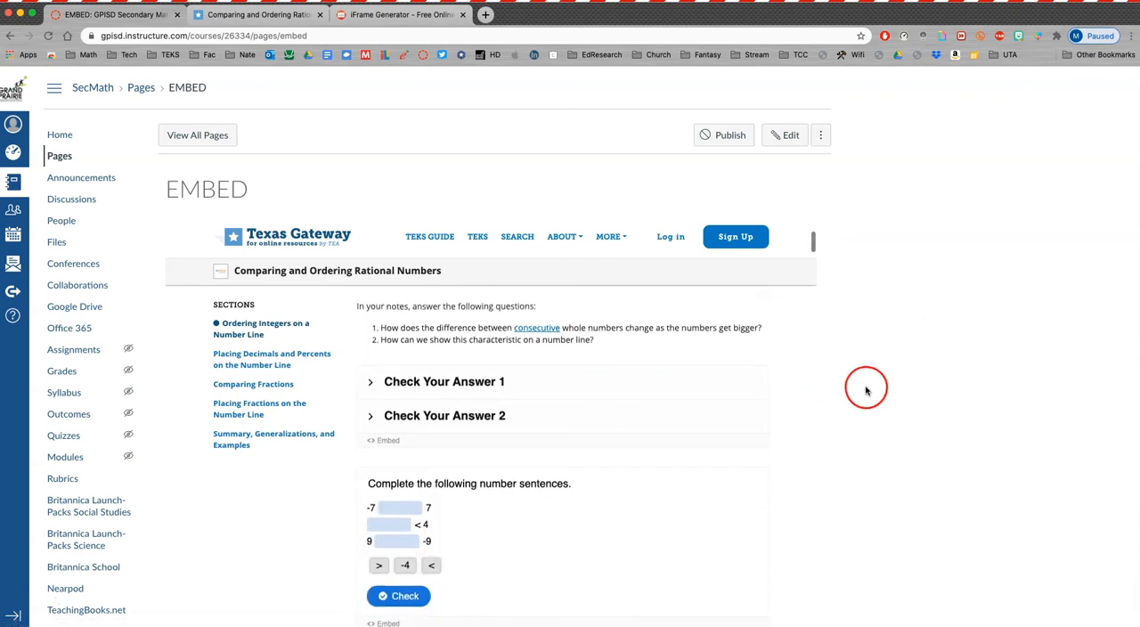
scroll(560, 383, "up", 2)
scroll(560, 390, "down", 10)
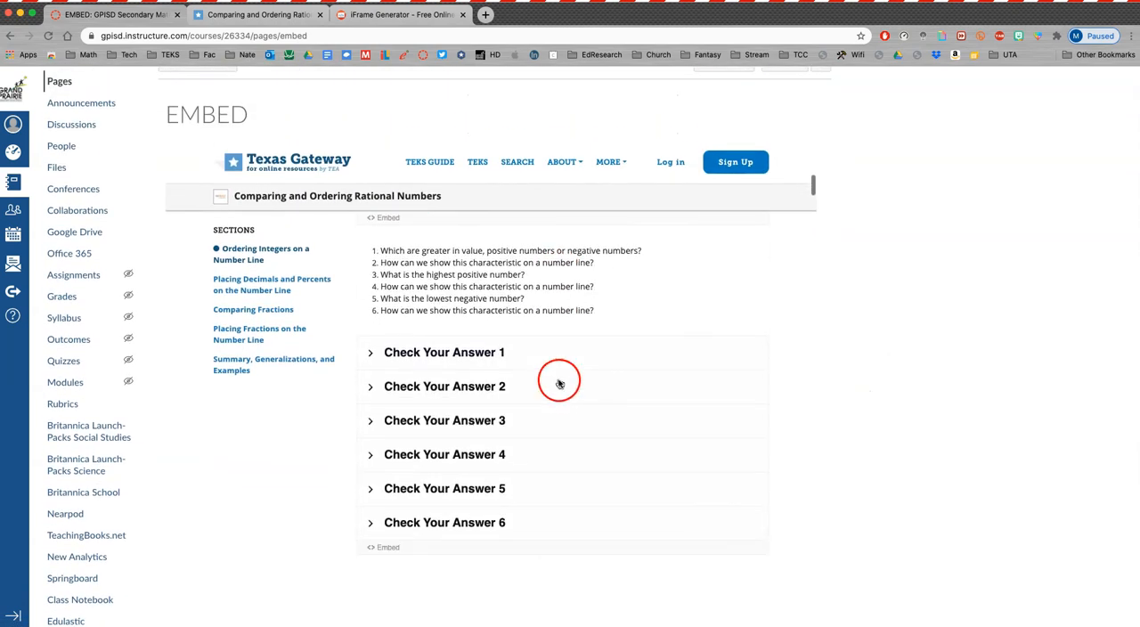
scroll(561, 390, "down", 15)
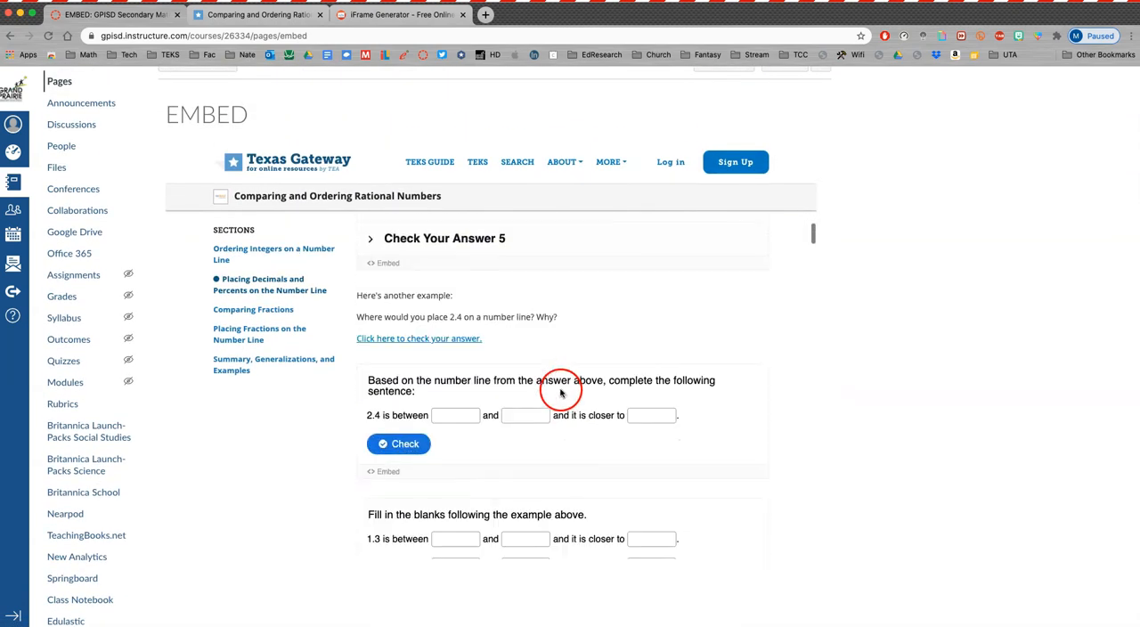
scroll(564, 395, "down", 3)
scroll(565, 390, "up", 12)
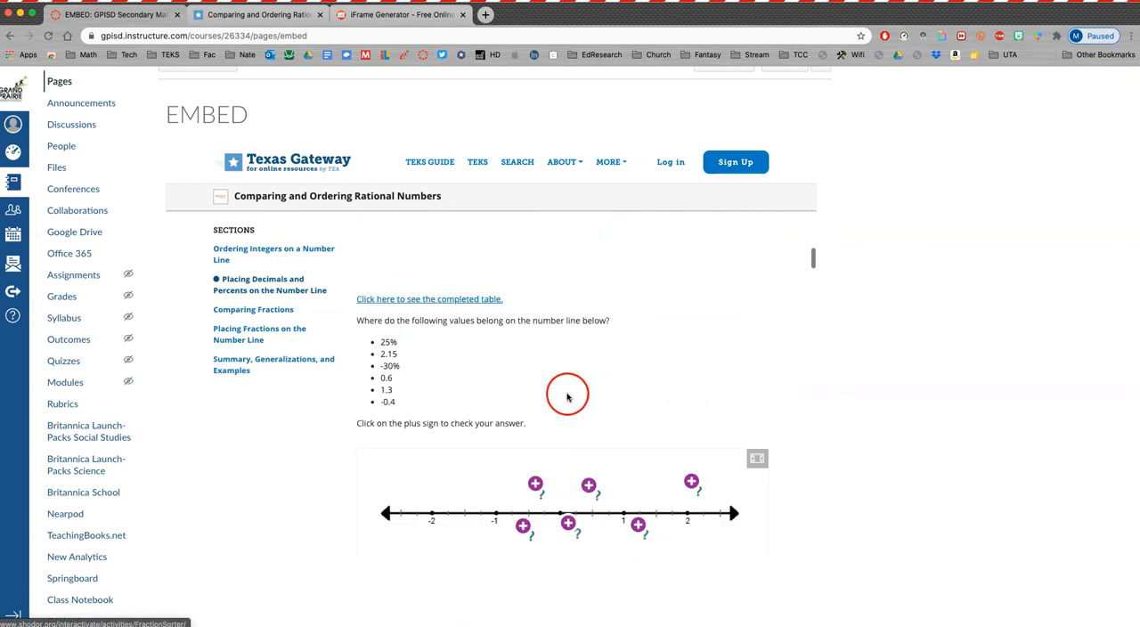
scroll(890, 385, "up", 2)
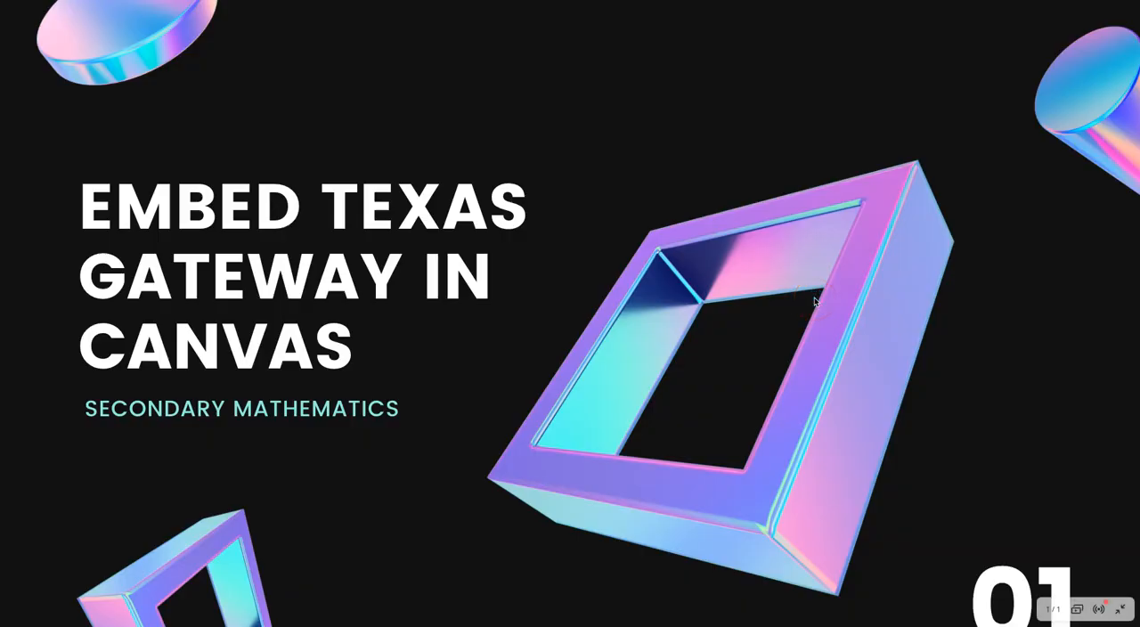
left_click(814, 300)
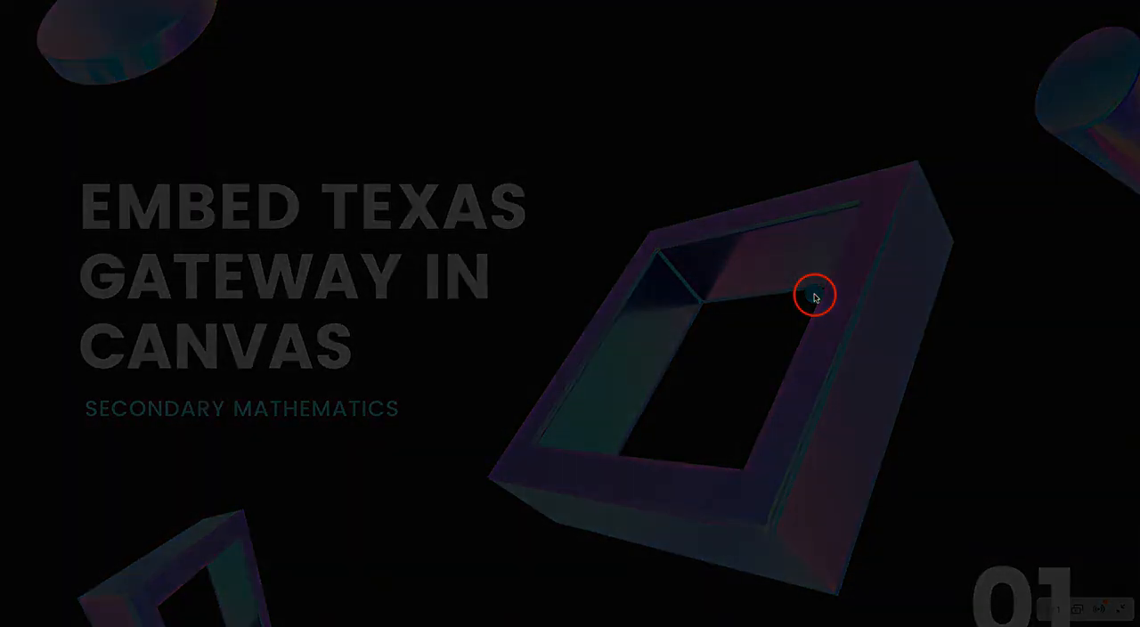